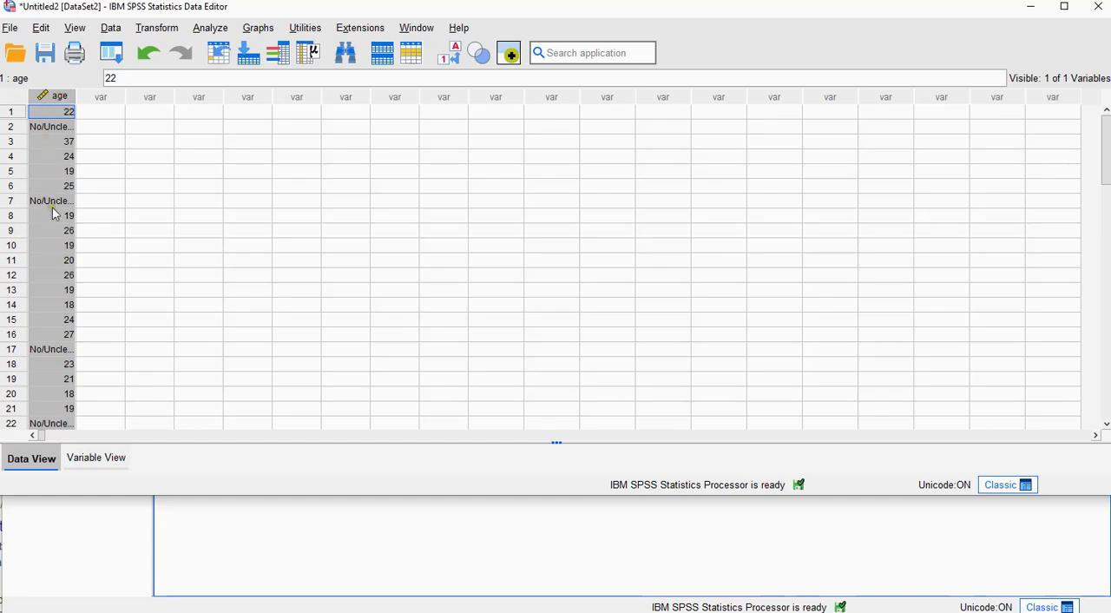
Step: Start a Frequencies analysis and add age as the variable to analyse
click(211, 28)
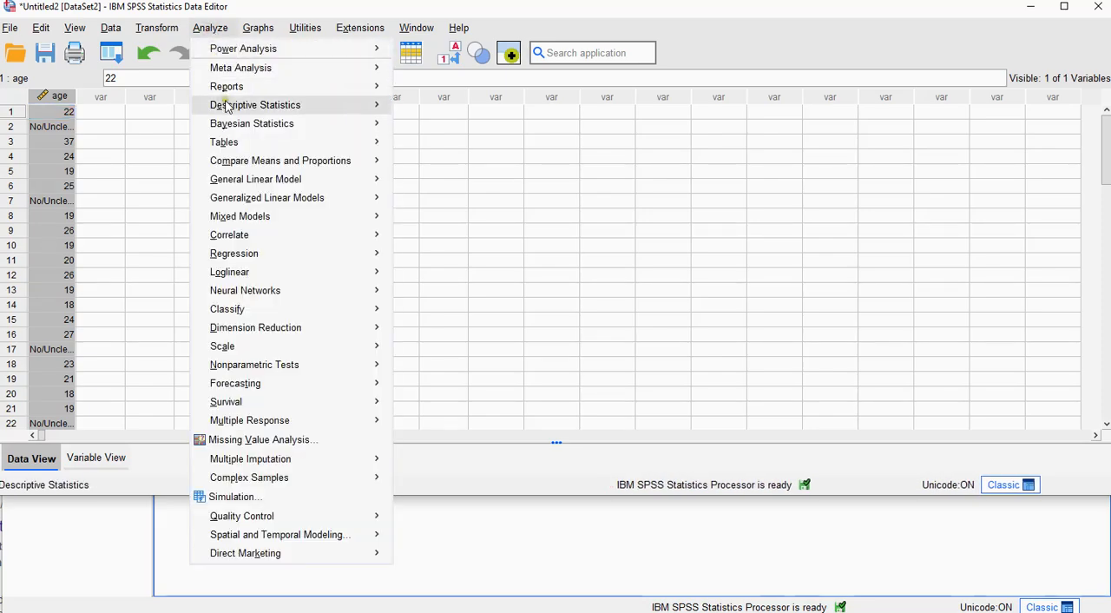
mouse_move(260, 106)
click(430, 109)
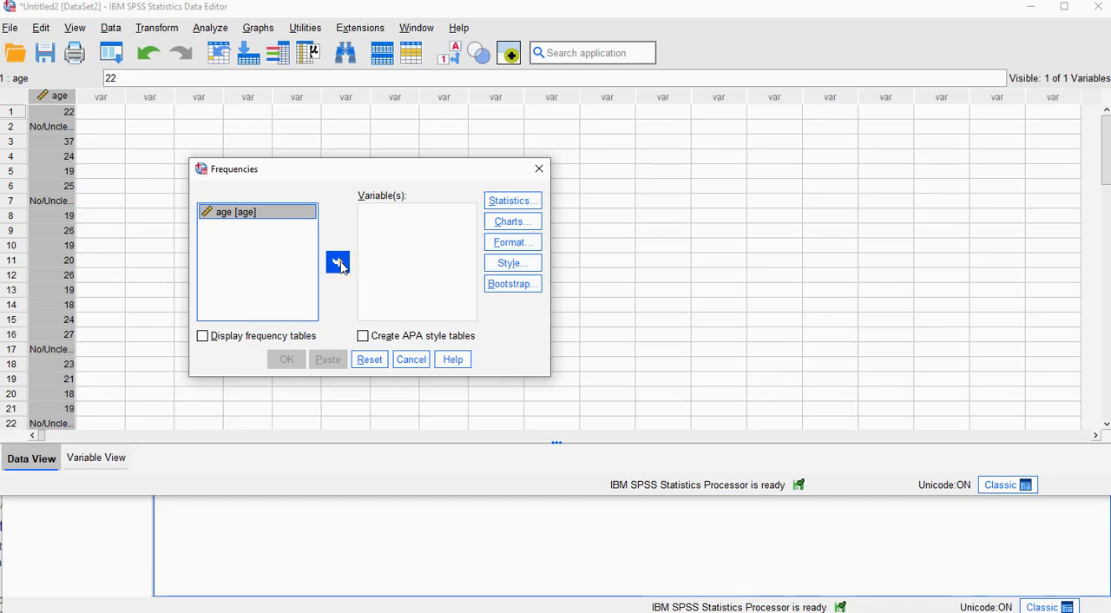
click(339, 263)
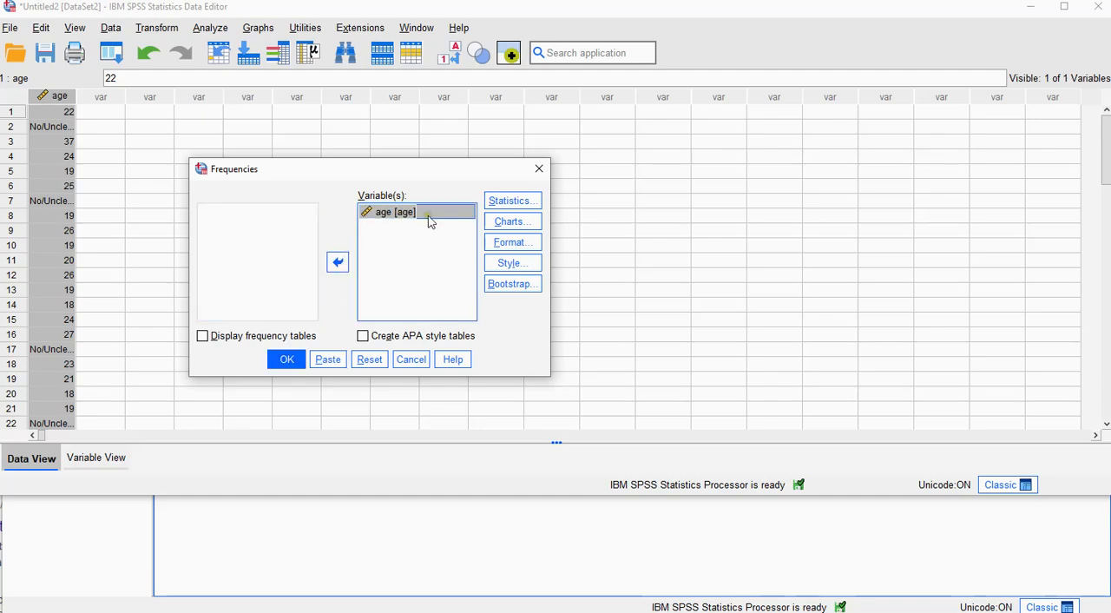
Step: Request only the standard deviation and variance for the Frequencies analysis, leaving out the mean, and run it
click(502, 200)
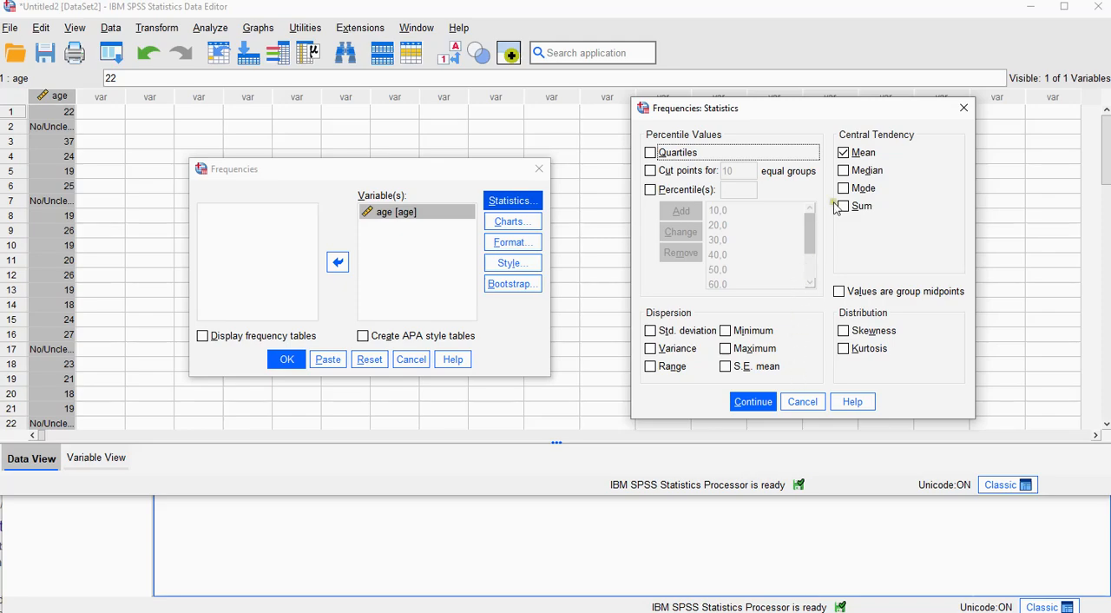
click(843, 153)
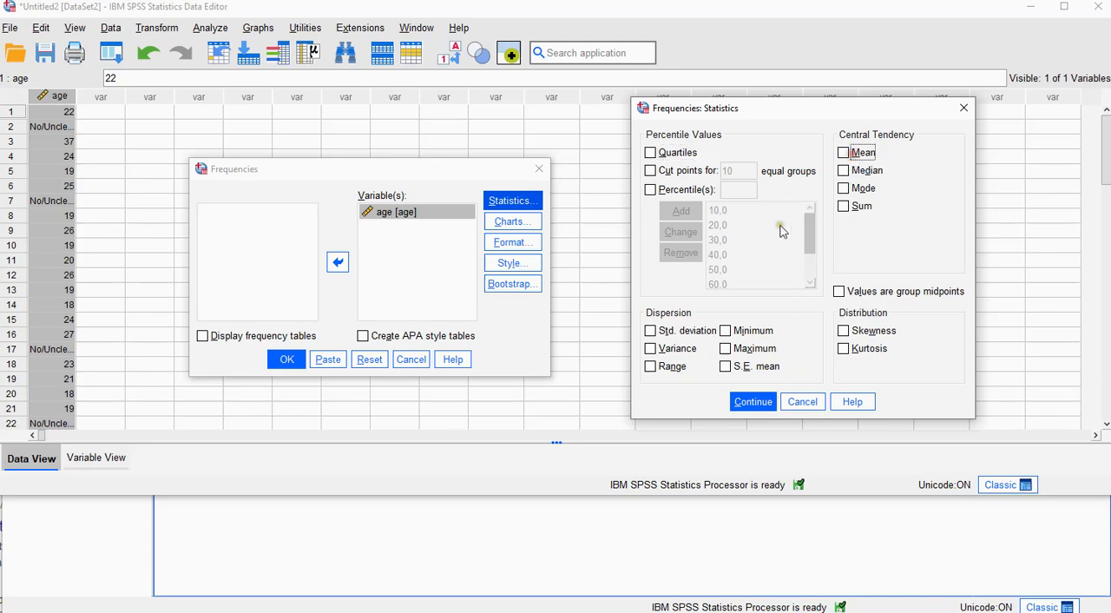
click(682, 336)
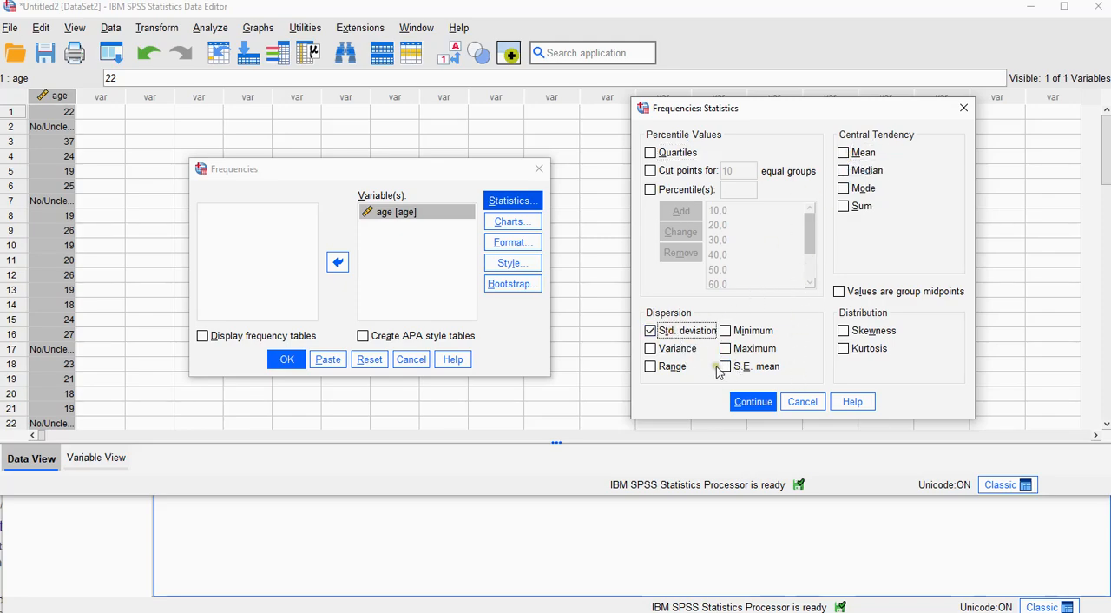
click(673, 349)
click(747, 403)
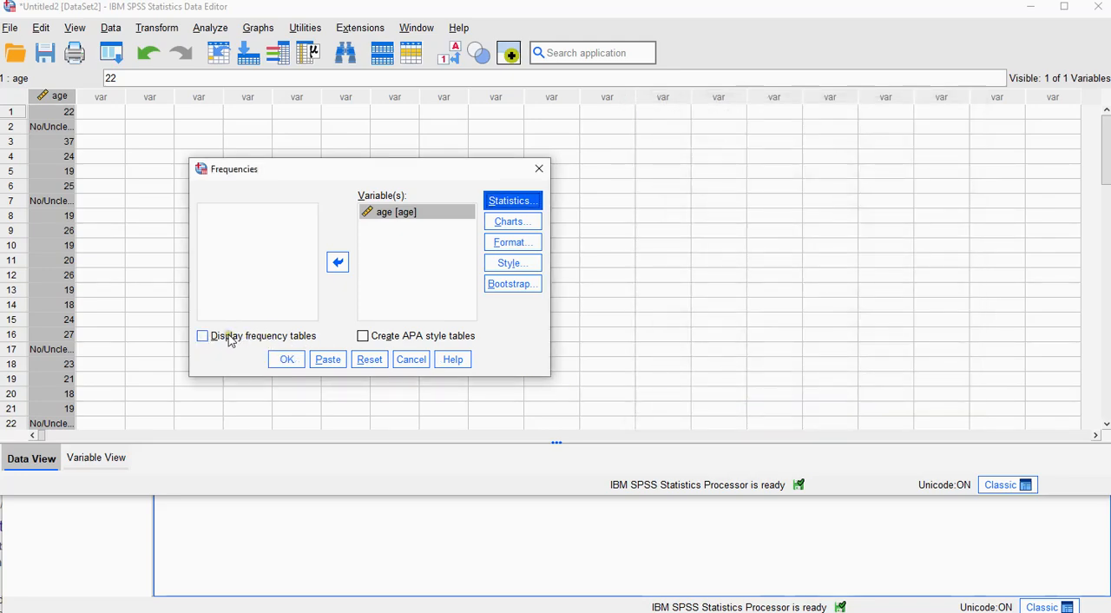
click(284, 362)
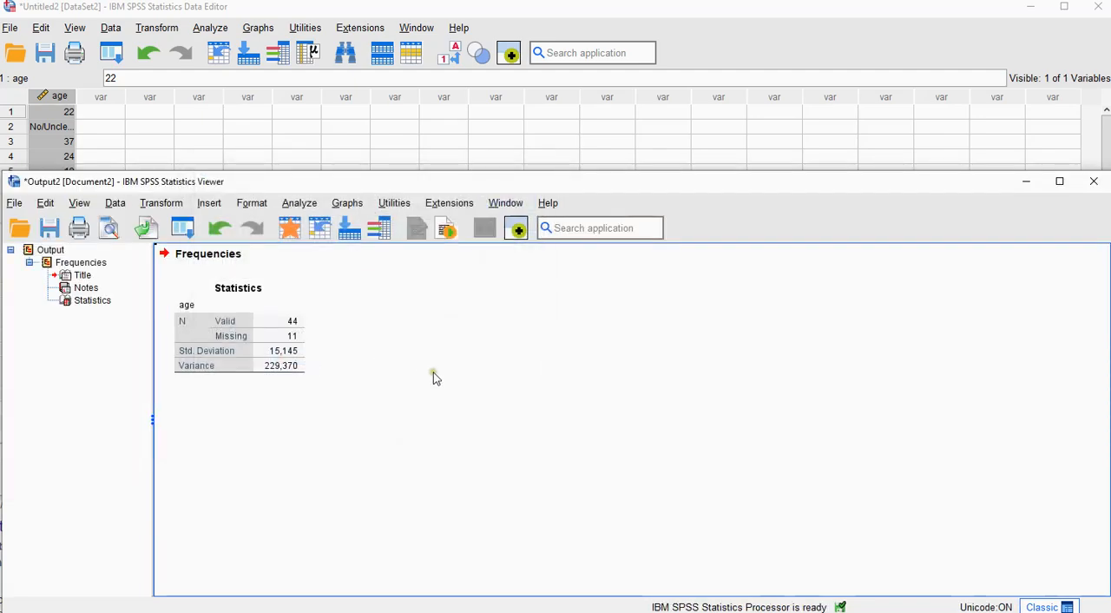
Step: Inspect the full-precision standard deviation of age in the Frequencies Statistics table, and close the table editor
double_click(284, 364)
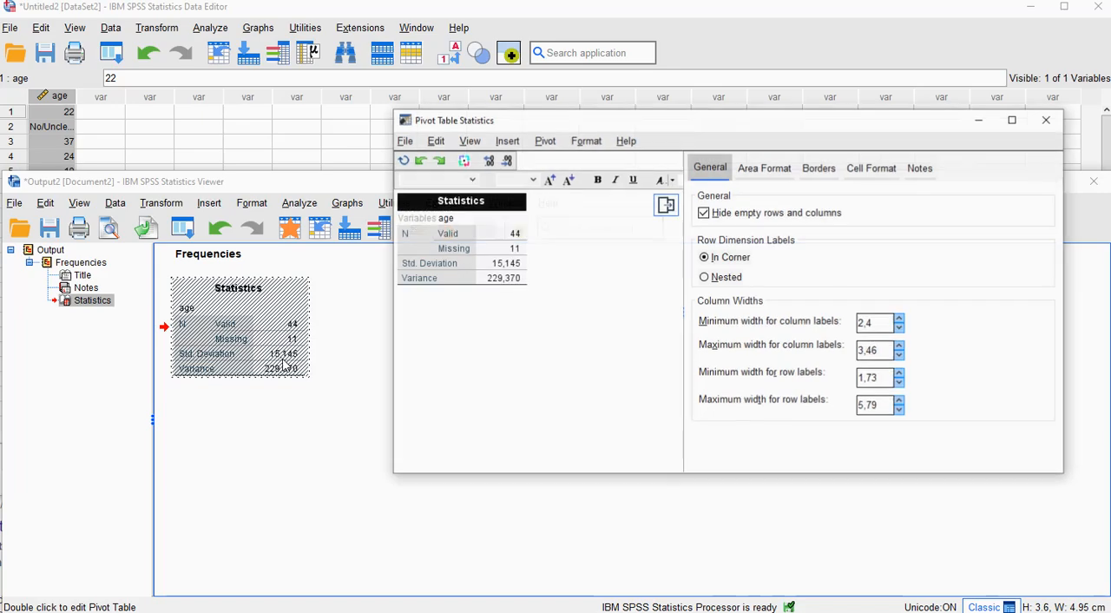
double_click(504, 266)
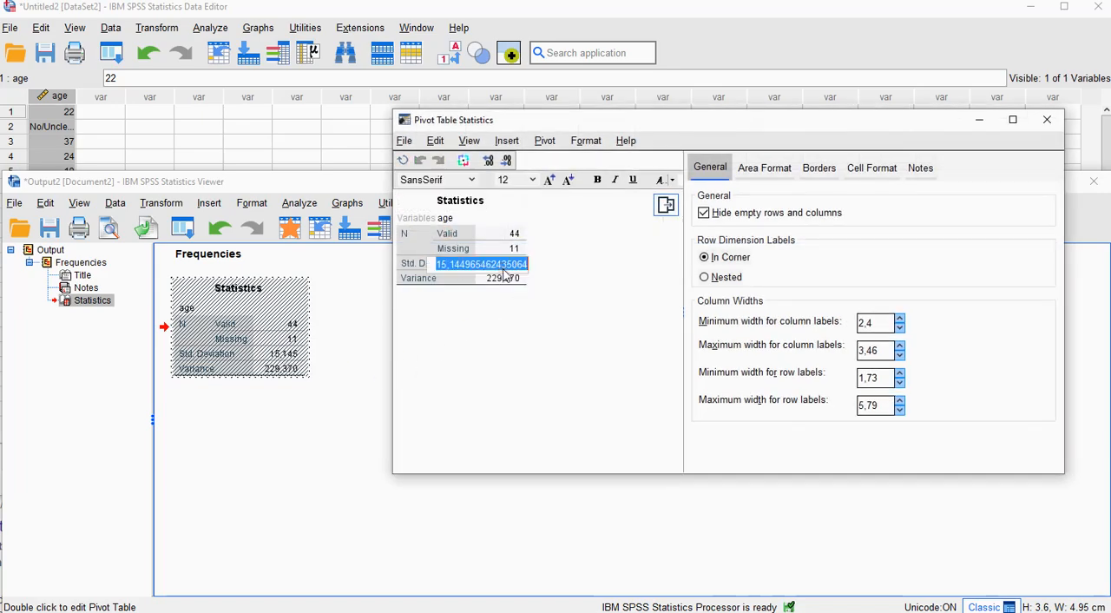
click(1047, 120)
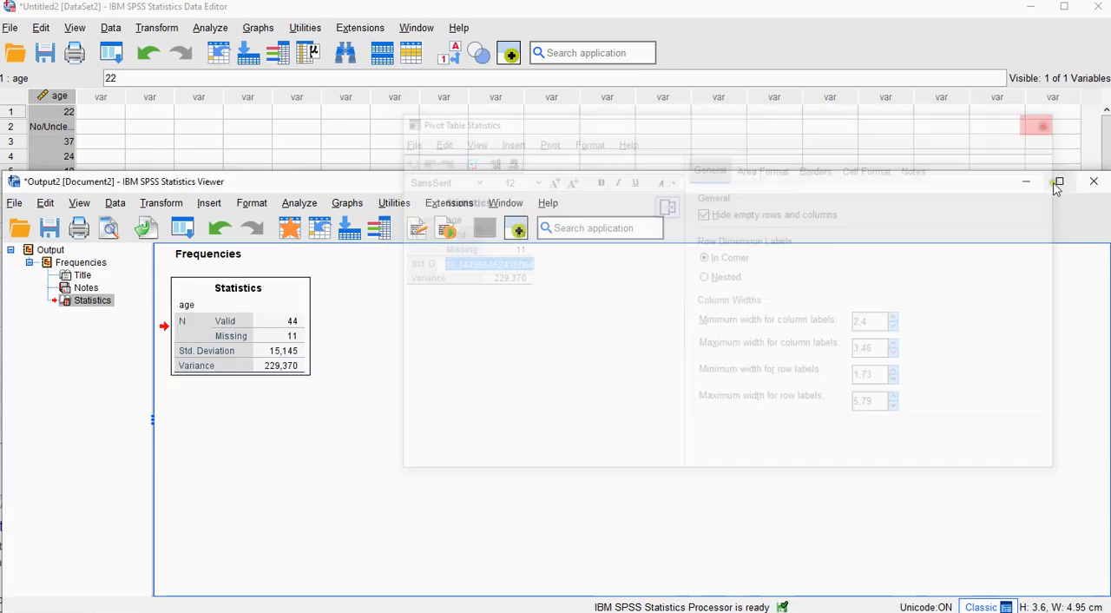
Step: Start a Descriptives analysis reset to its defaults, with age as the variable
click(216, 30)
mouse_move(248, 105)
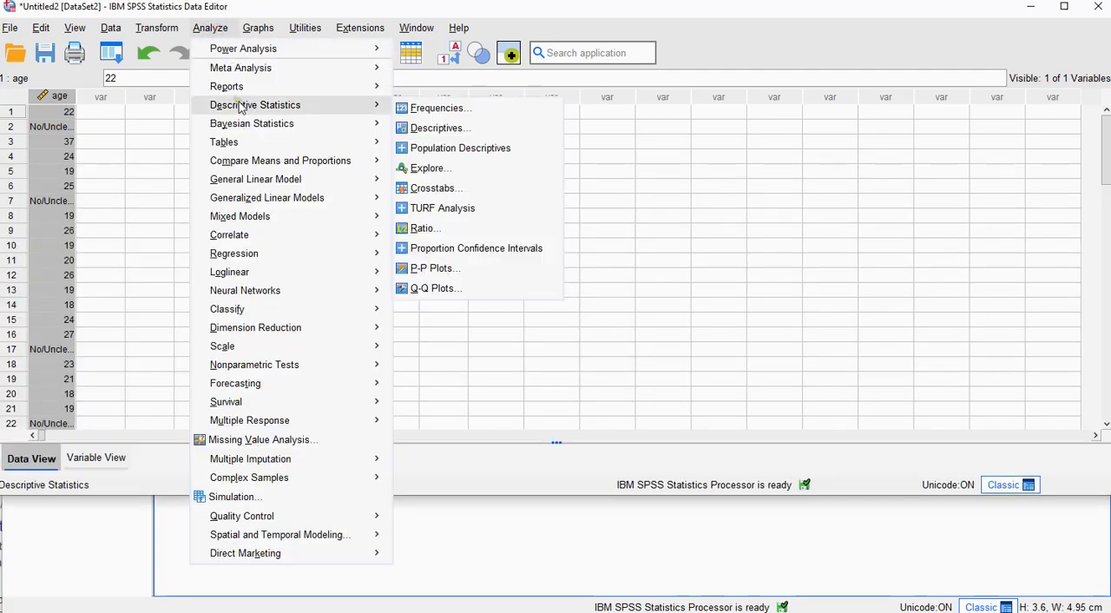
click(438, 129)
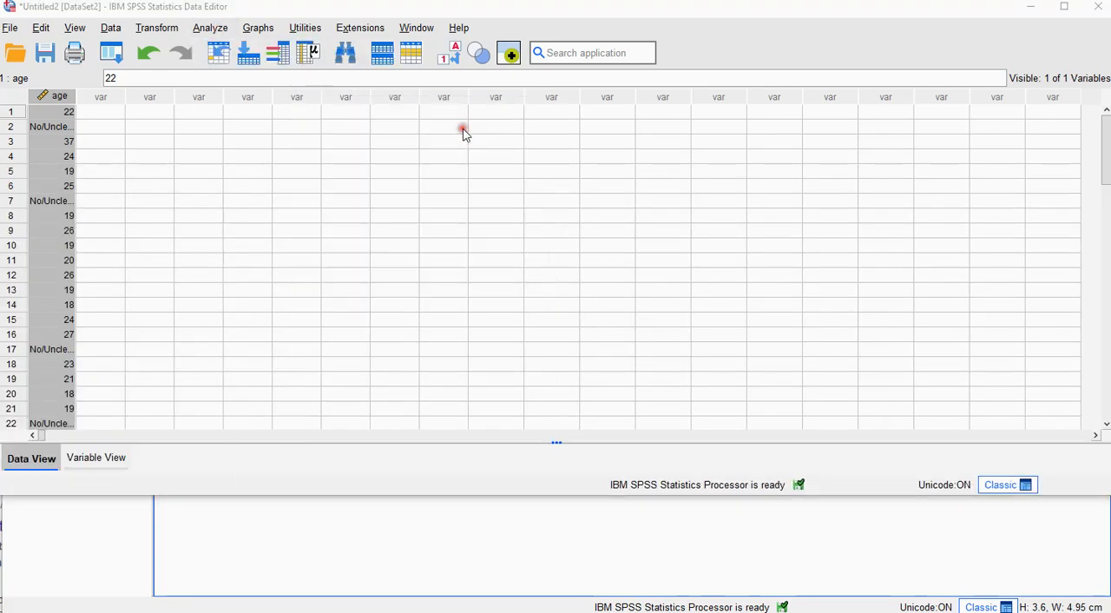
click(704, 421)
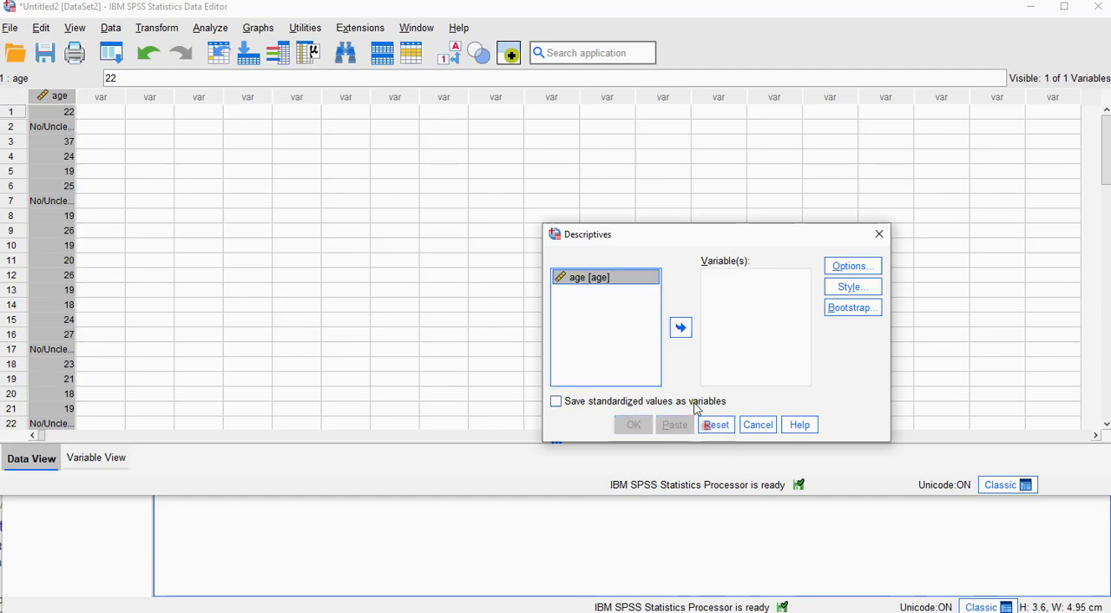
click(681, 330)
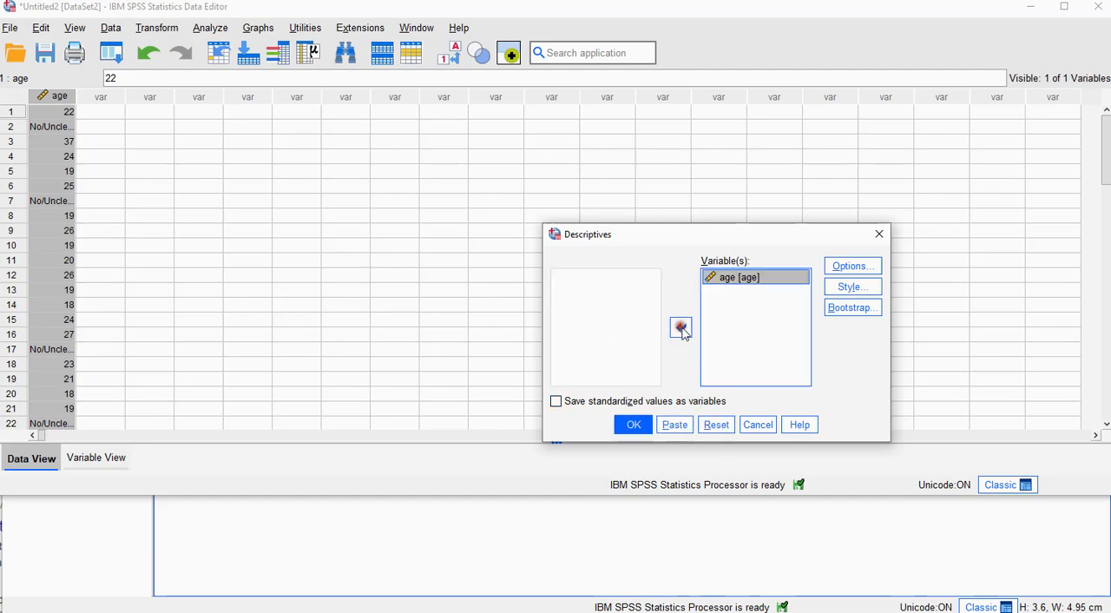
Step: Limit the Descriptives options to standard deviation and variance, excluding mean, minimum and maximum, and run the analysis
click(844, 268)
click(667, 209)
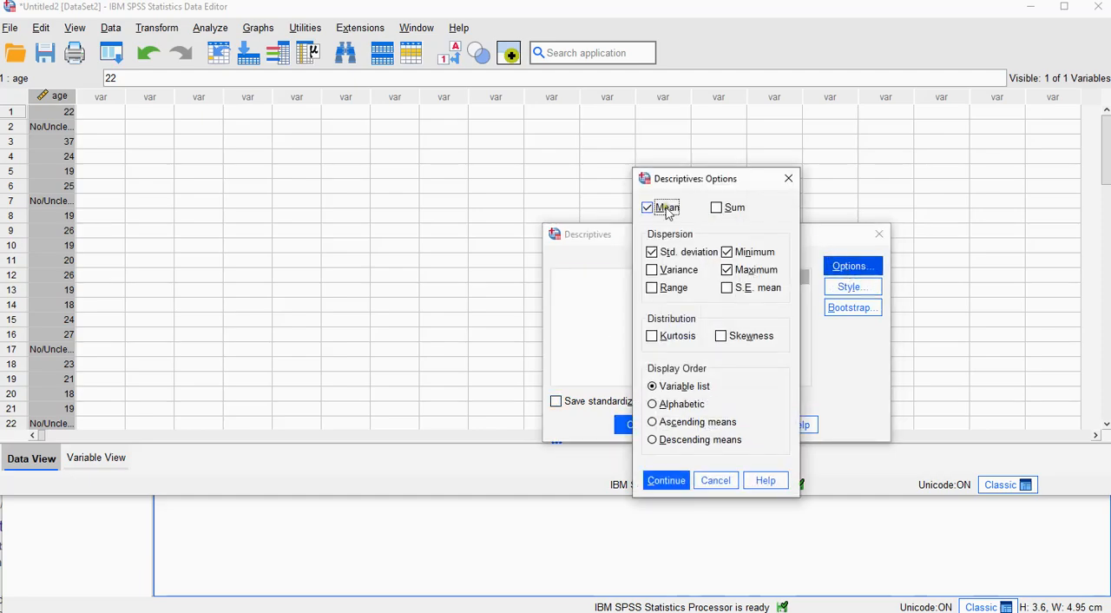
click(752, 254)
click(752, 271)
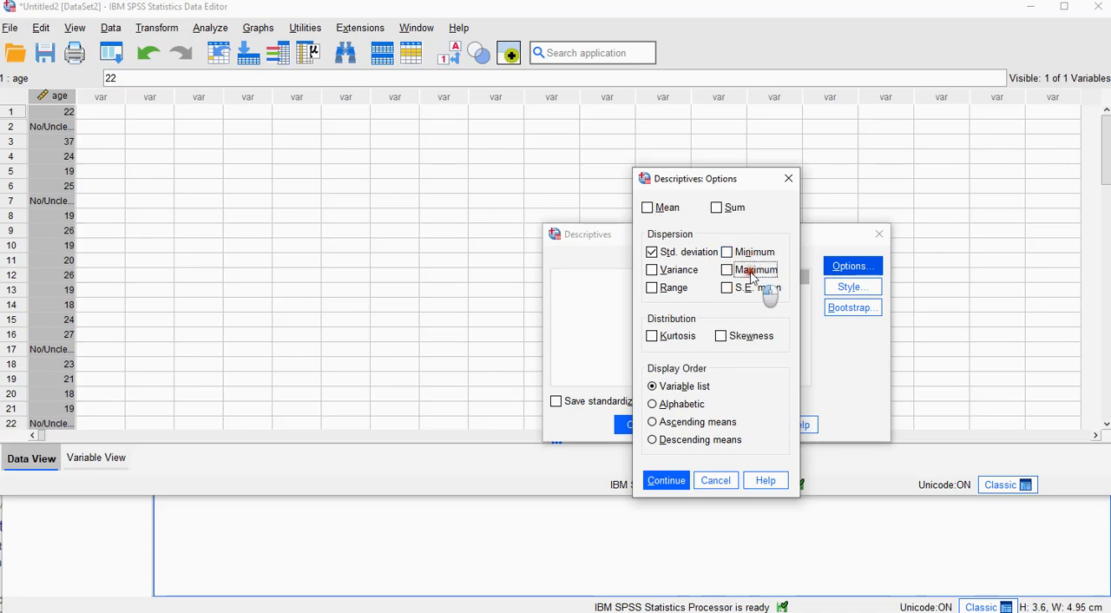
click(676, 271)
click(668, 483)
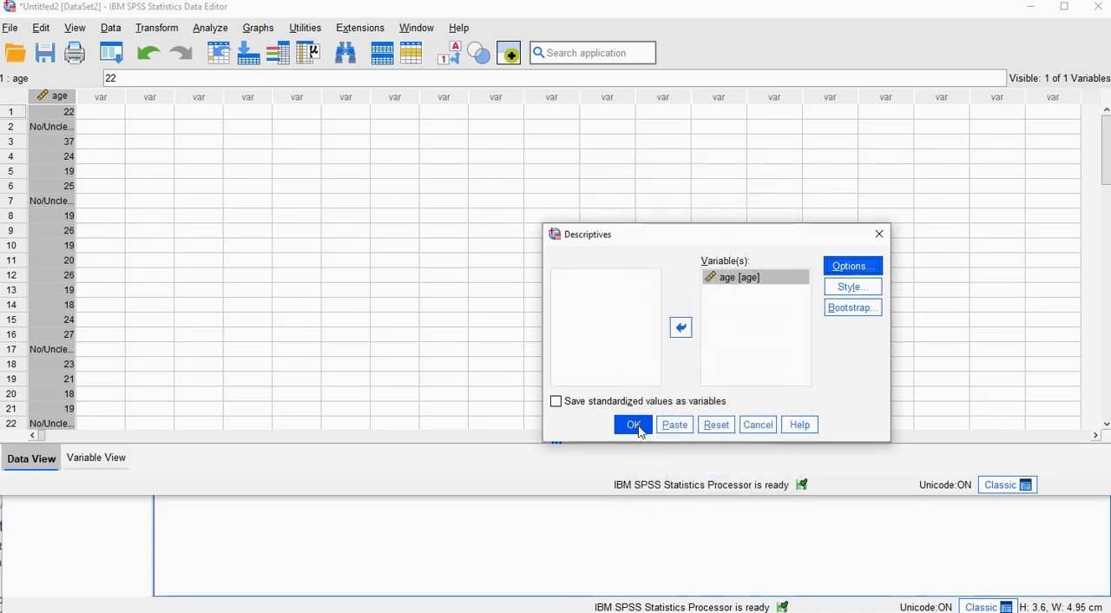
click(635, 425)
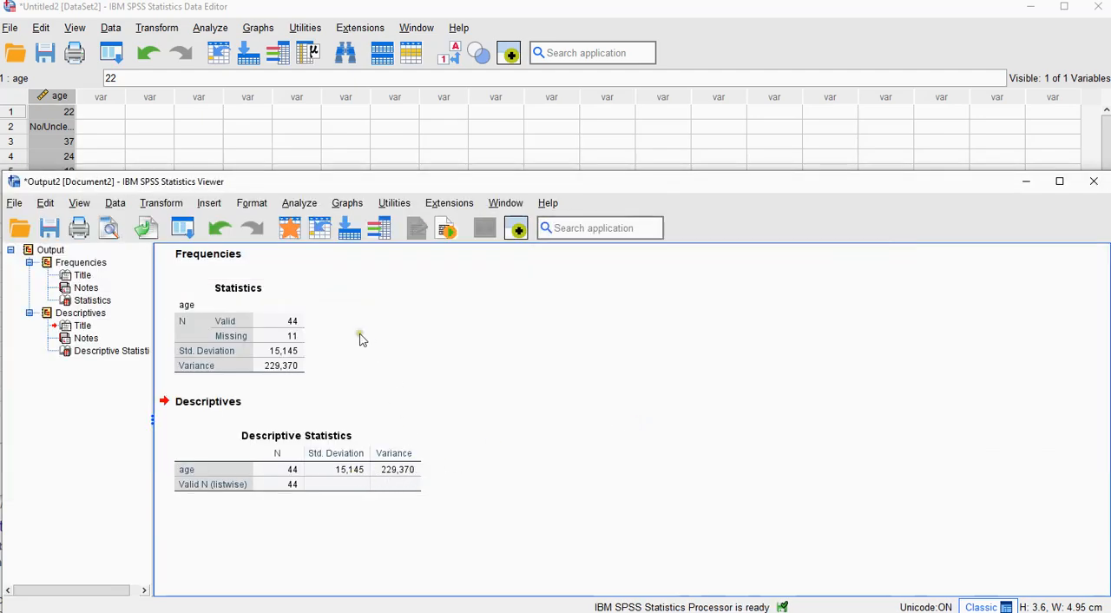
Step: Start an Explore analysis reset to its defaults, with age as the dependent variable
click(217, 31)
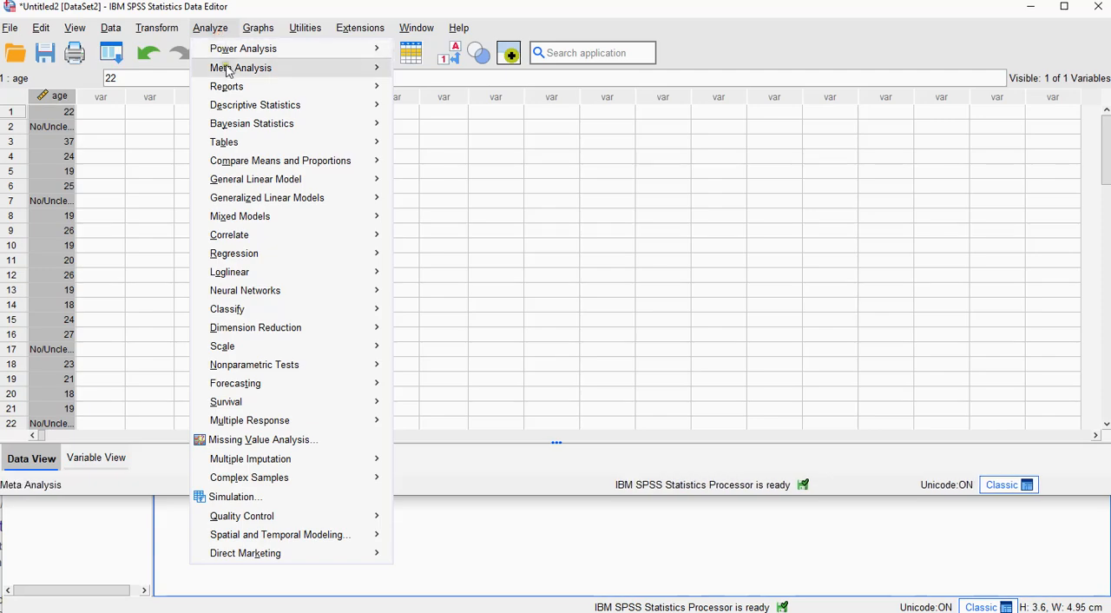
mouse_move(241, 106)
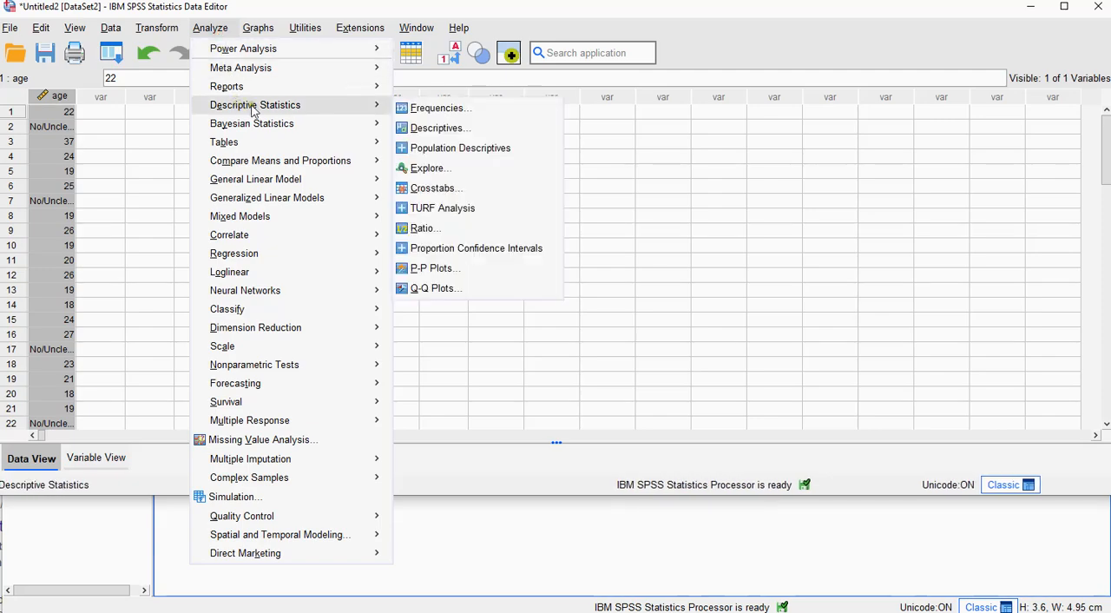
click(467, 171)
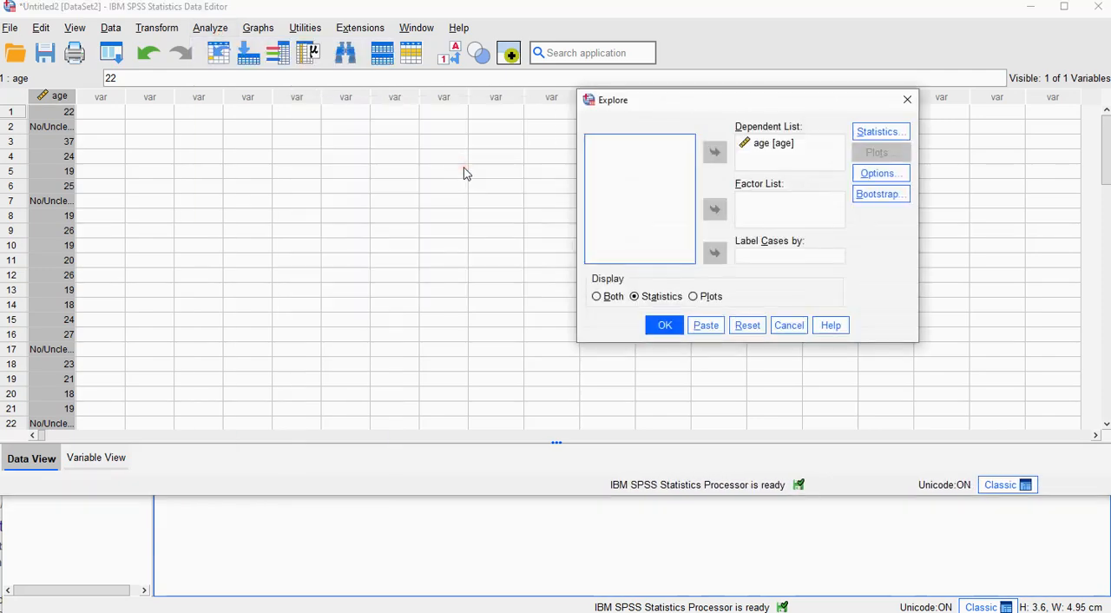
click(747, 326)
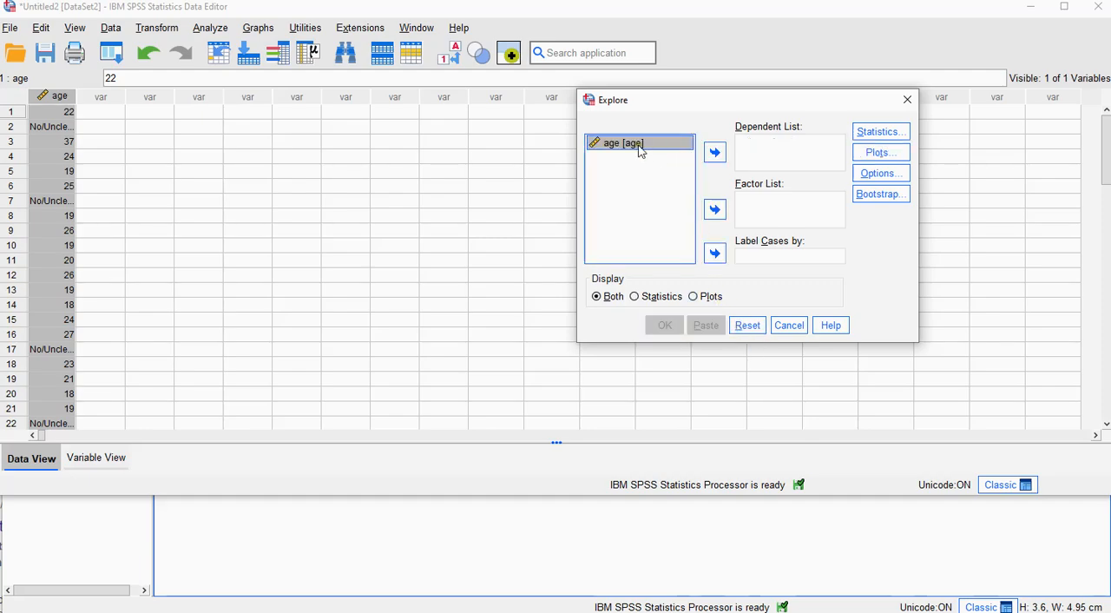
click(714, 152)
Step: Keep Descriptives as the Explore statistics, restrict the display to Statistics without plots, and run the analysis
click(874, 136)
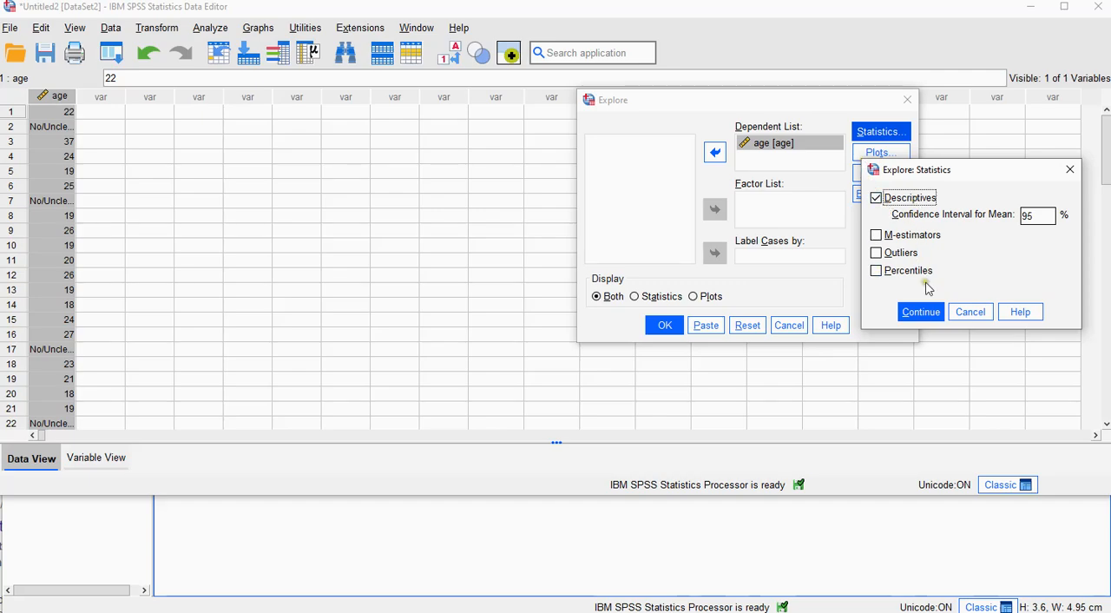
click(922, 313)
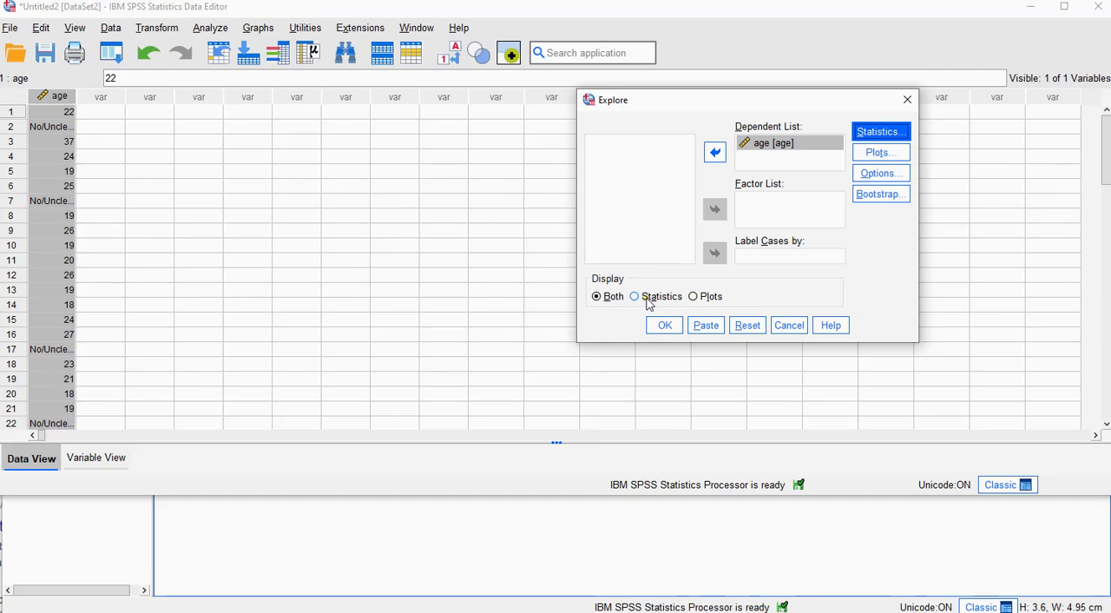
click(648, 298)
click(664, 327)
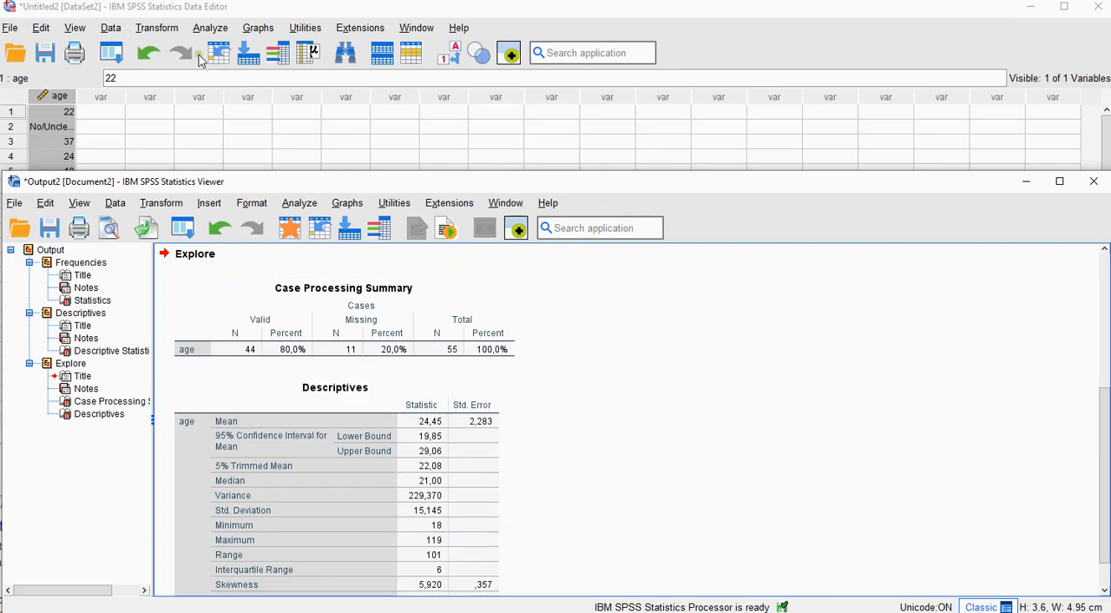
Step: Run a Population Descriptives analysis on age after resetting its settings to the defaults
click(210, 29)
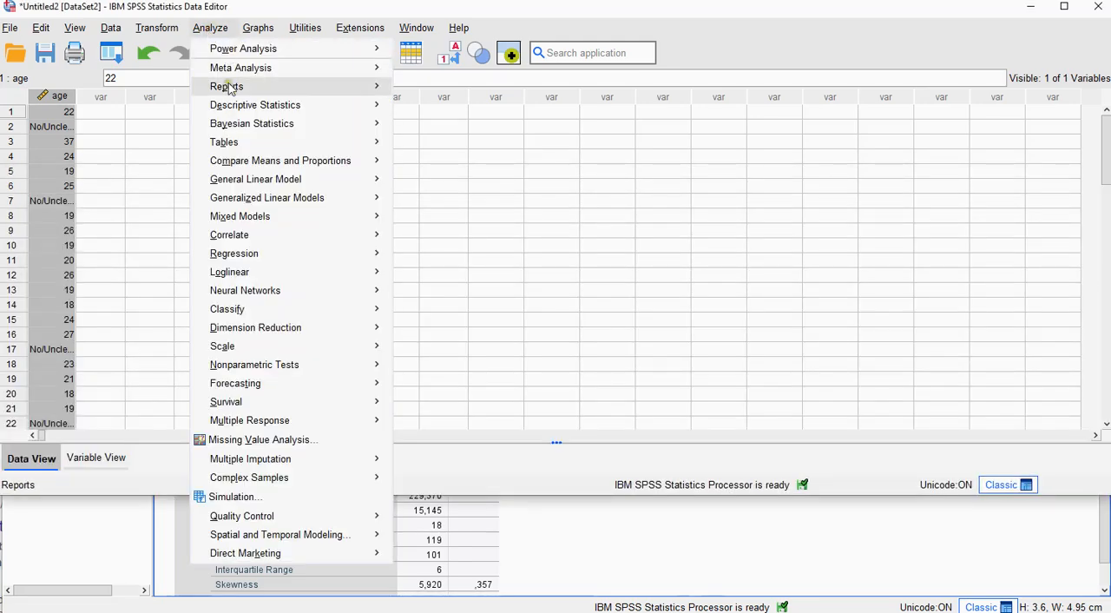
mouse_move(239, 105)
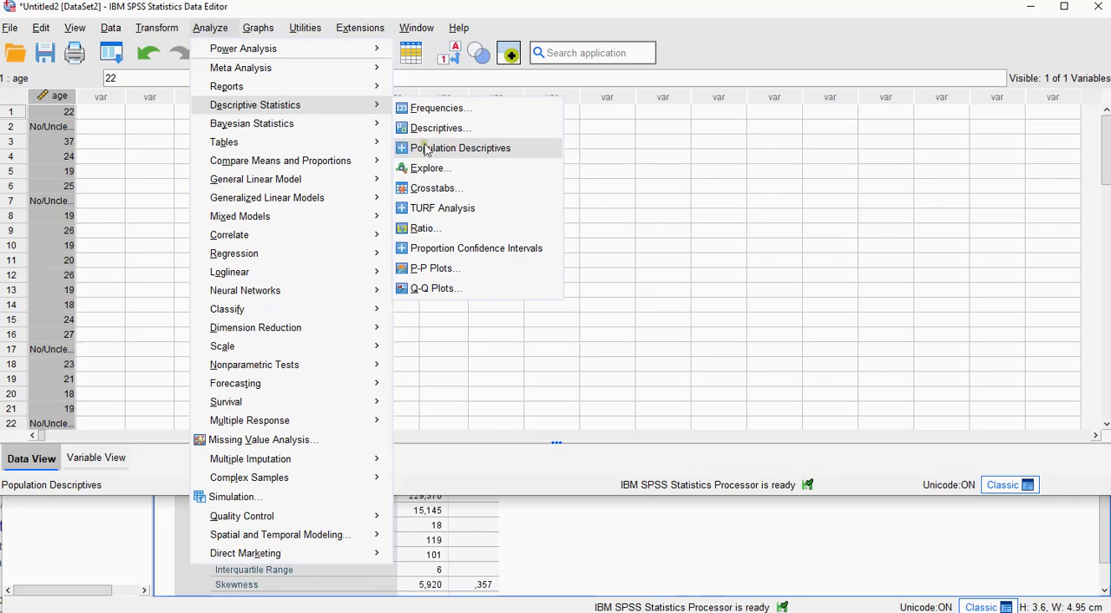
click(466, 153)
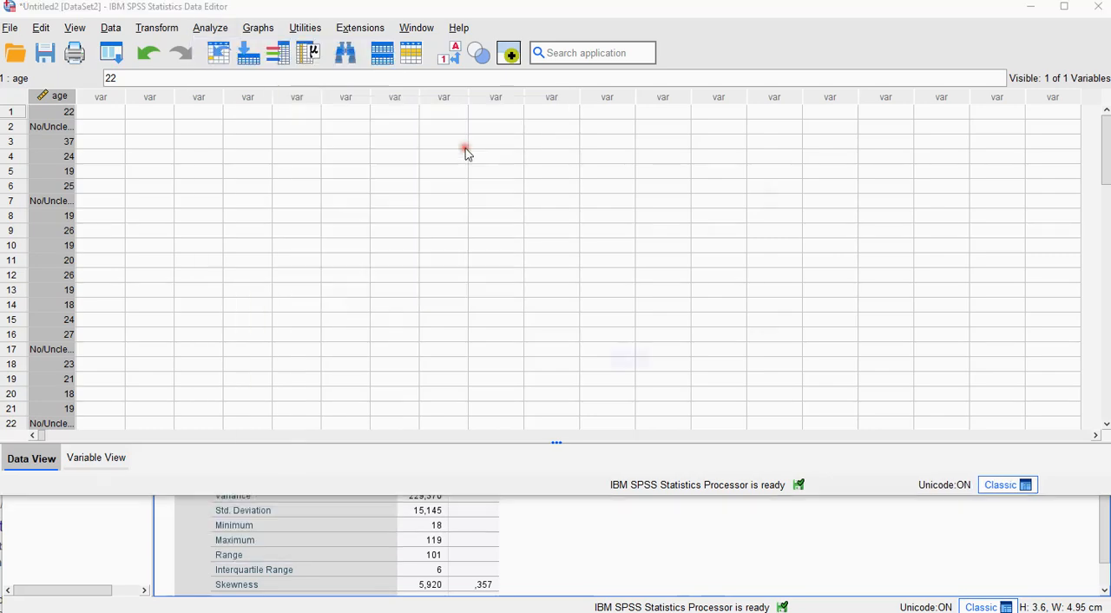
click(709, 364)
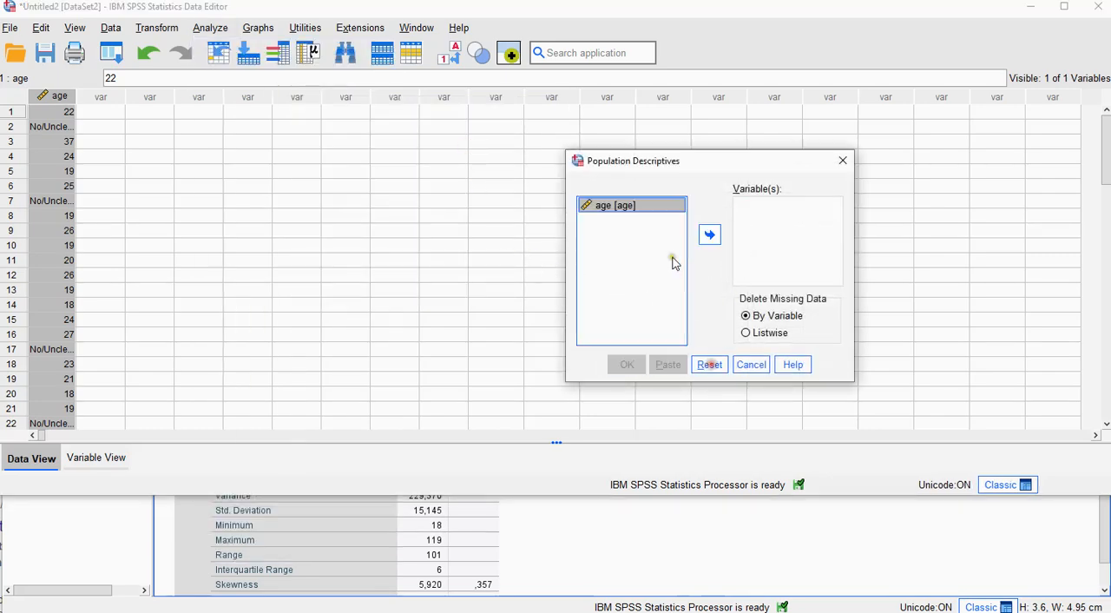
click(710, 234)
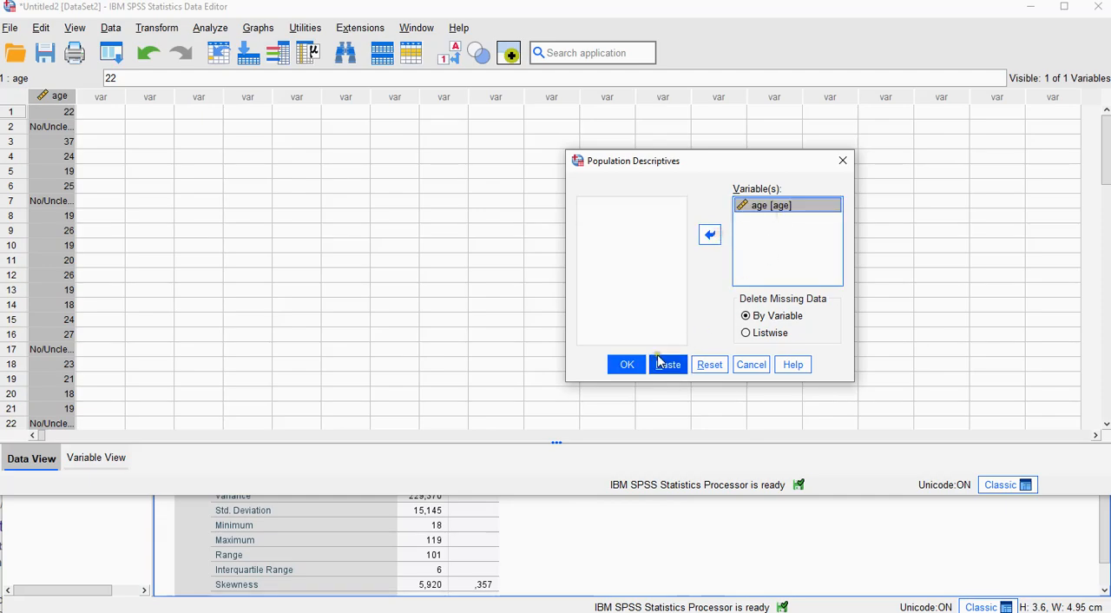
click(626, 364)
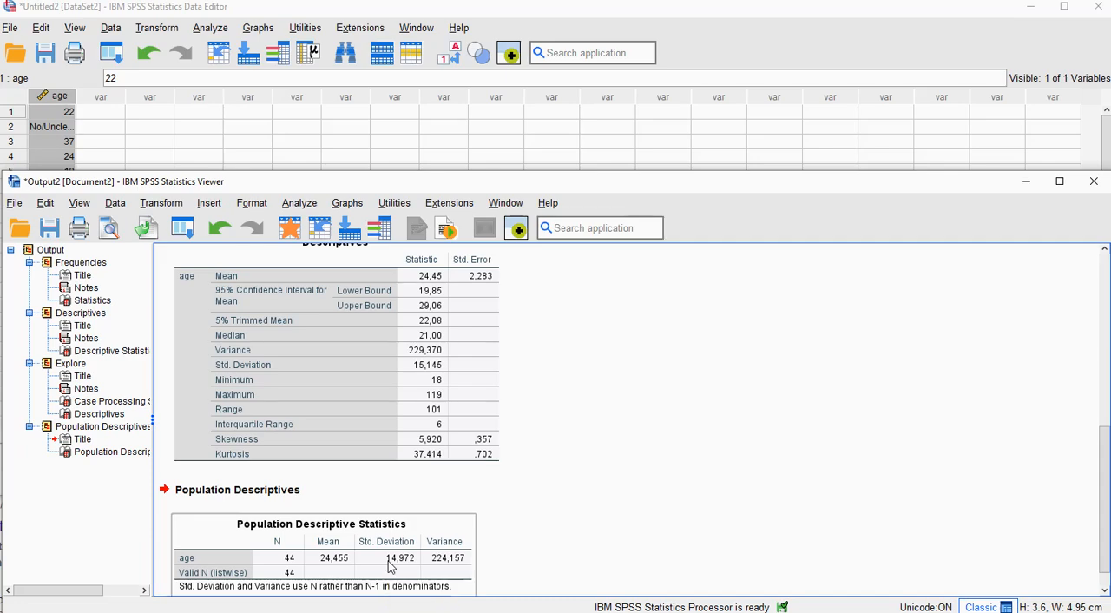
Step: Inspect the full-precision standard deviation of age in the Descriptives table of the Explore output
click(417, 455)
click(424, 369)
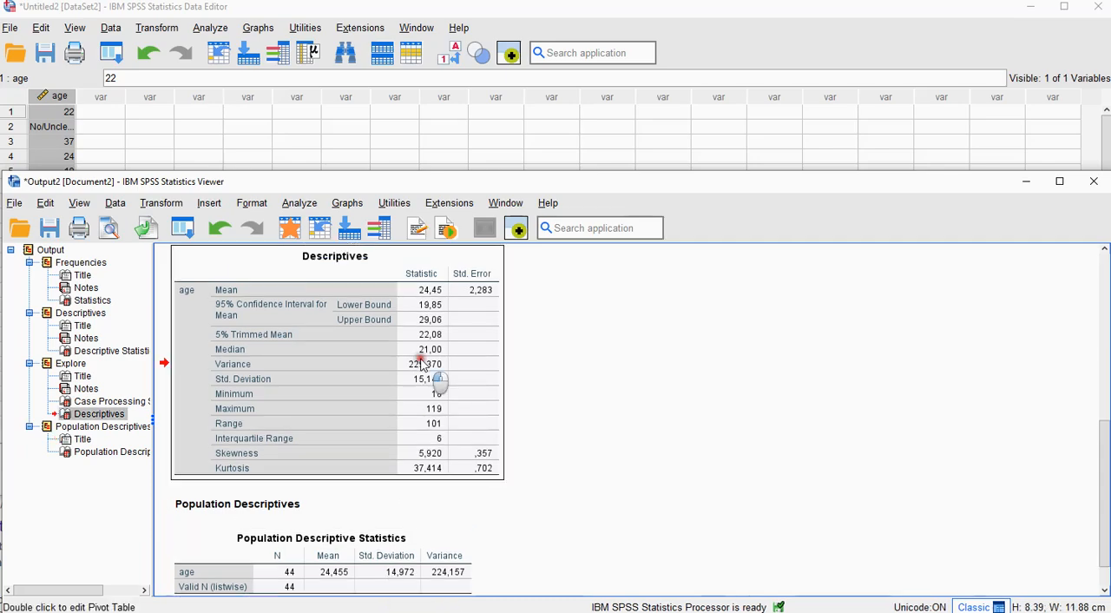
double_click(432, 384)
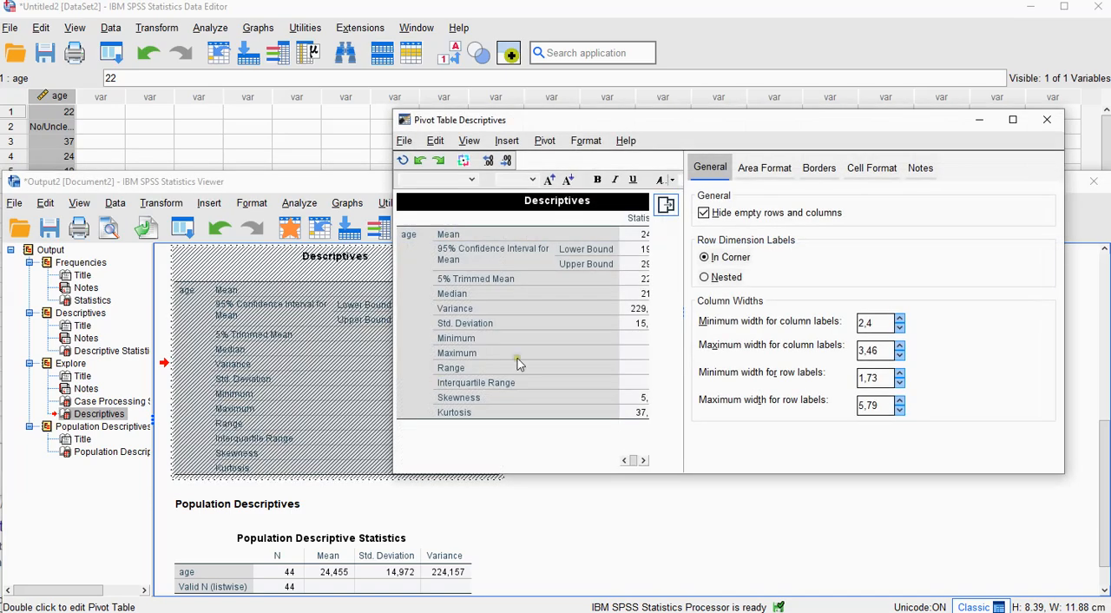
double_click(638, 323)
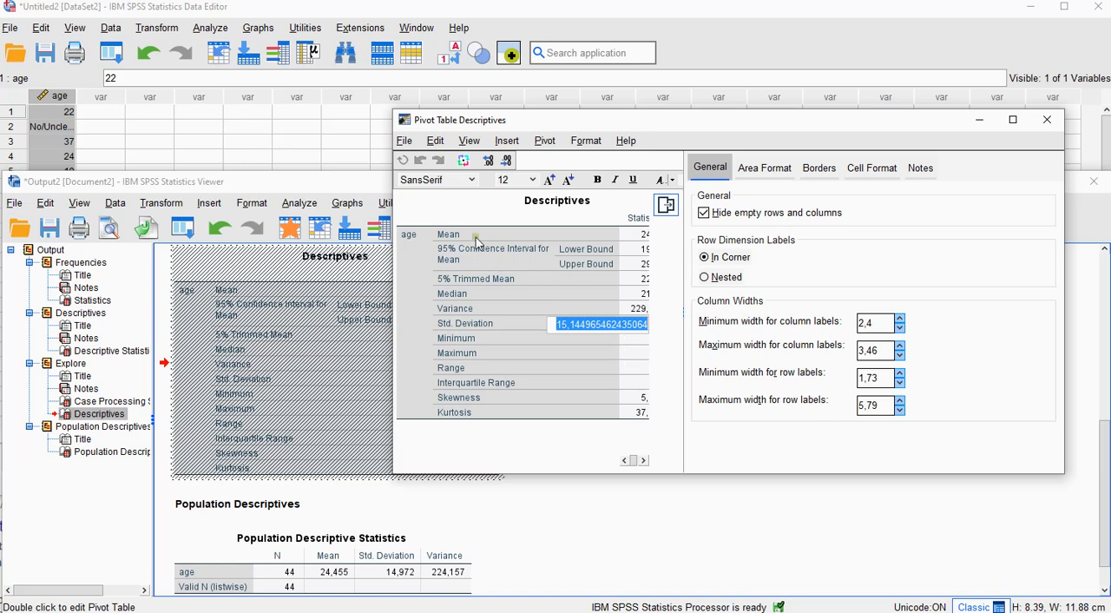
Step: Paste the copied full-precision standard deviation of age into row 1 of the first empty column in the data sheet
click(102, 116)
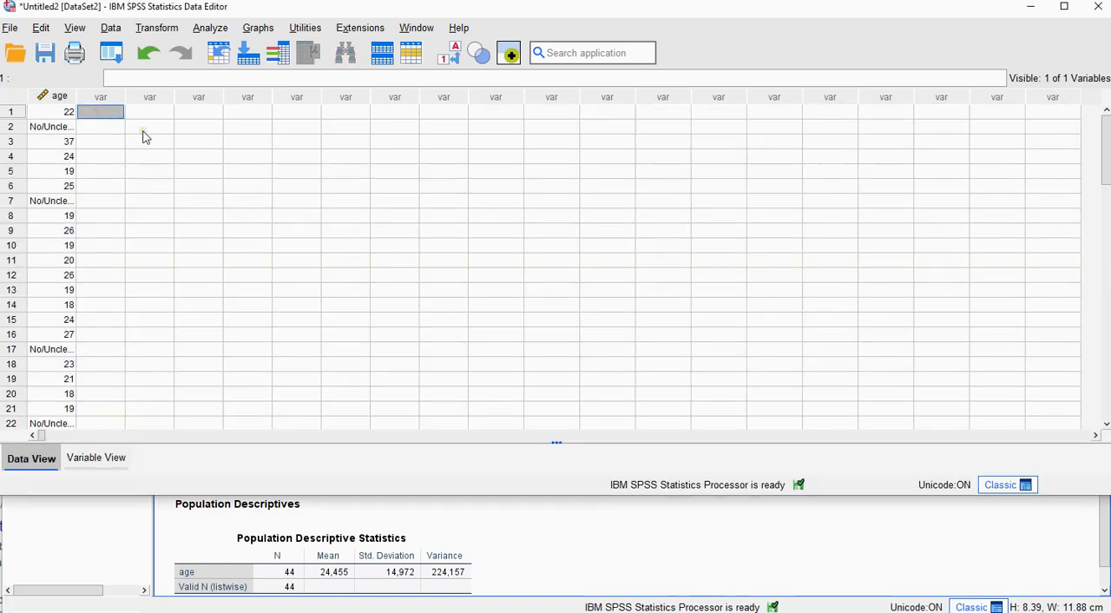
text(15,14)
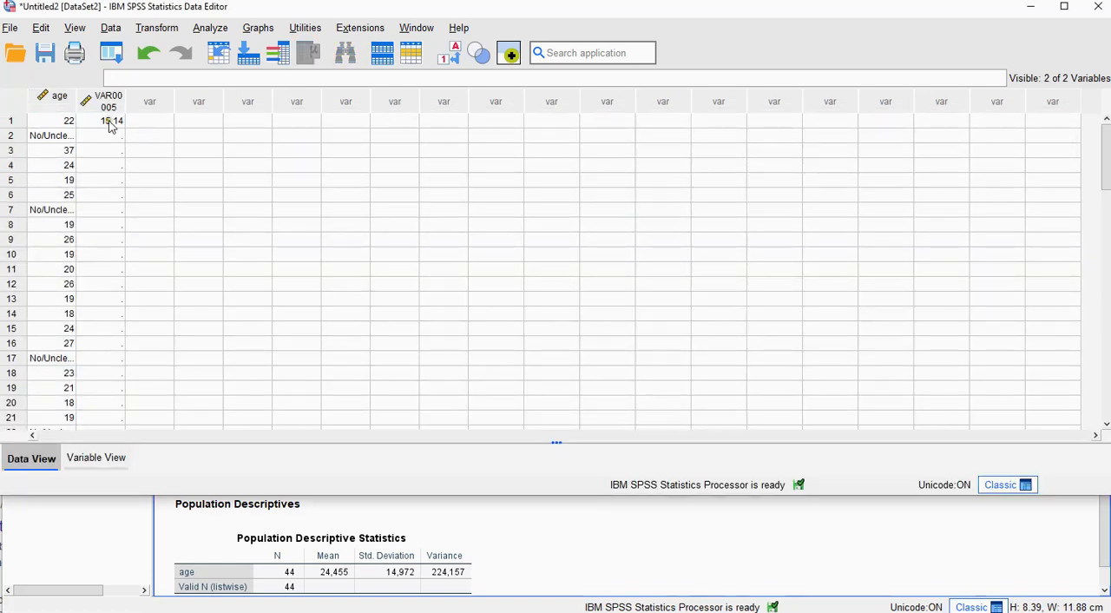
Step: Start a Compute Variable calculation reset to its defaults, with pop_sd as the target variable
click(209, 27)
mouse_move(165, 31)
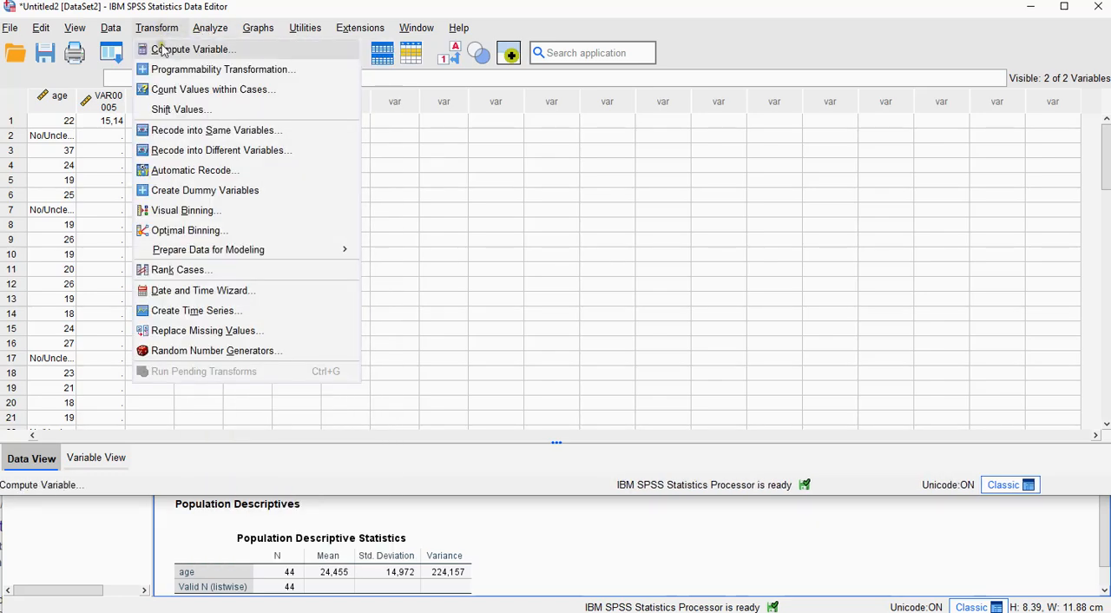
click(178, 52)
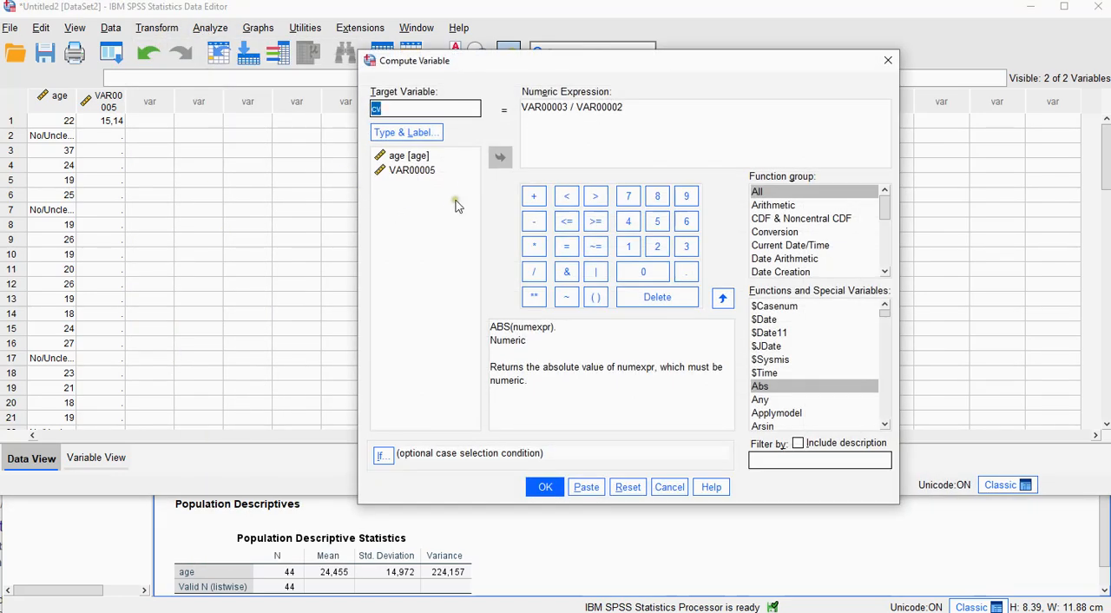
click(628, 486)
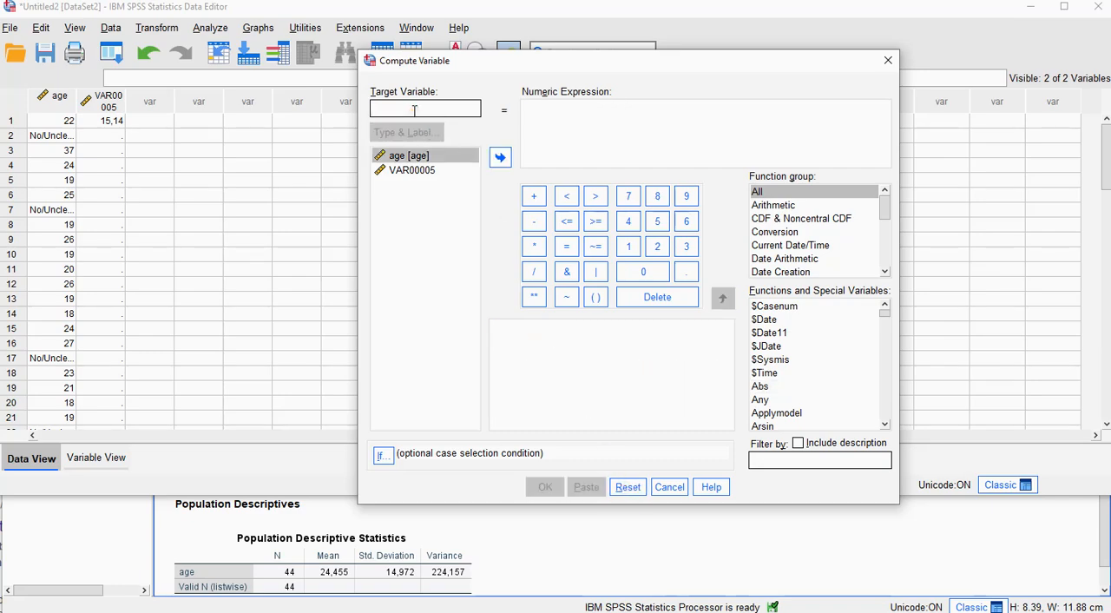
text(pop_sd)
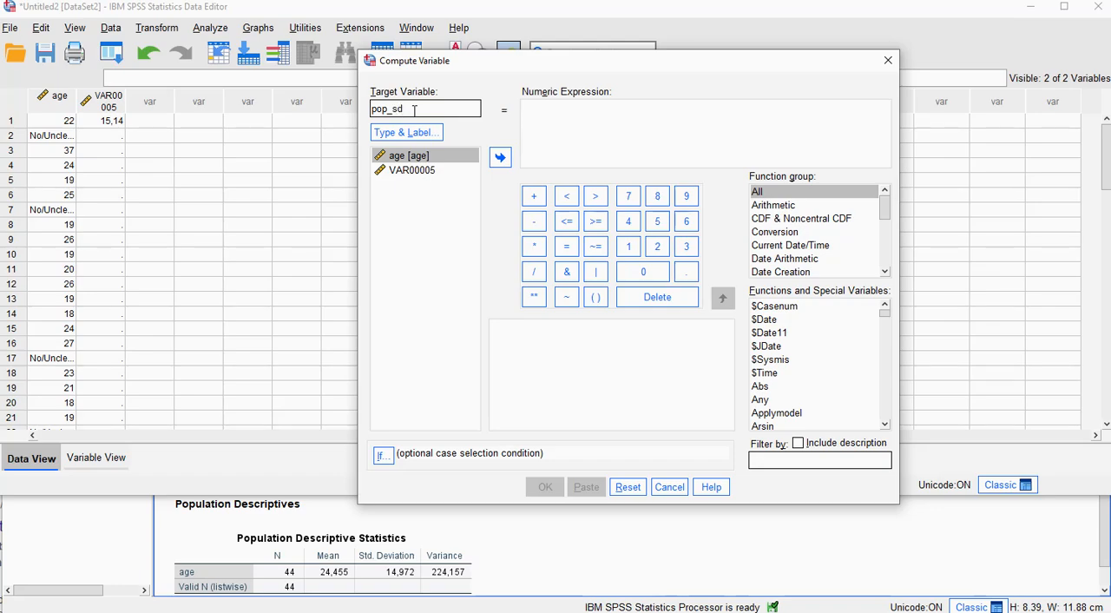
Step: Build the numeric expression VAR00005 ** 2 * (44 - 1) / 44 for the target variable
click(422, 176)
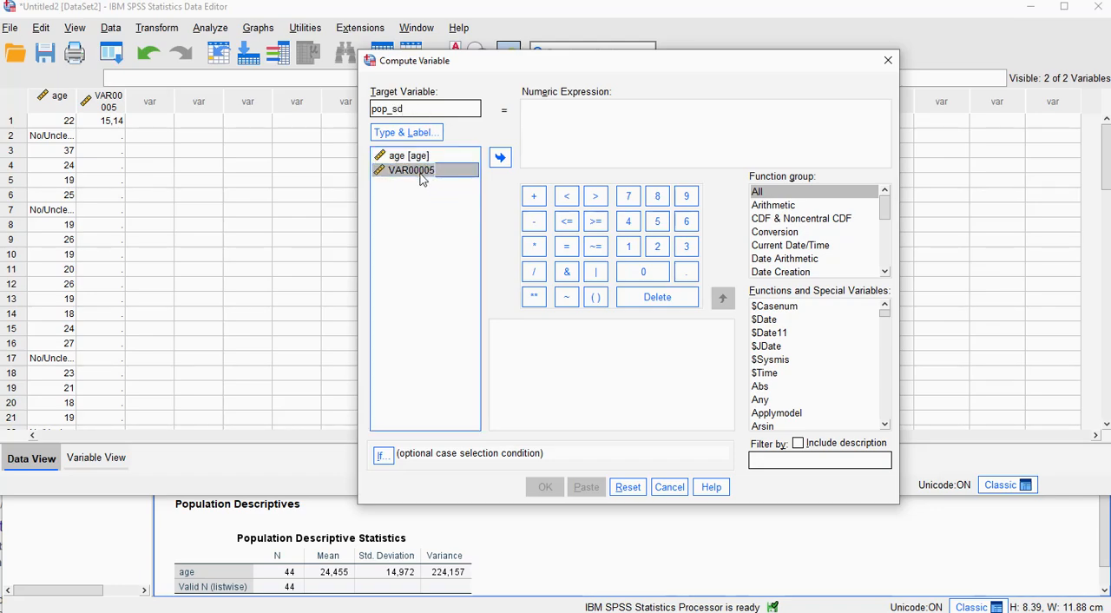
double_click(449, 174)
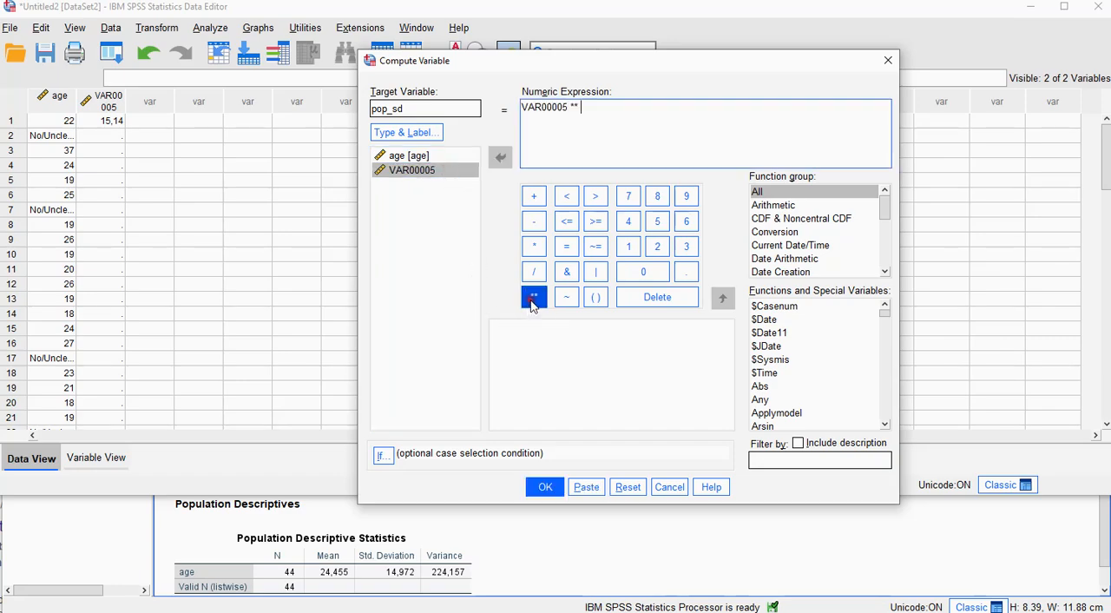
click(658, 247)
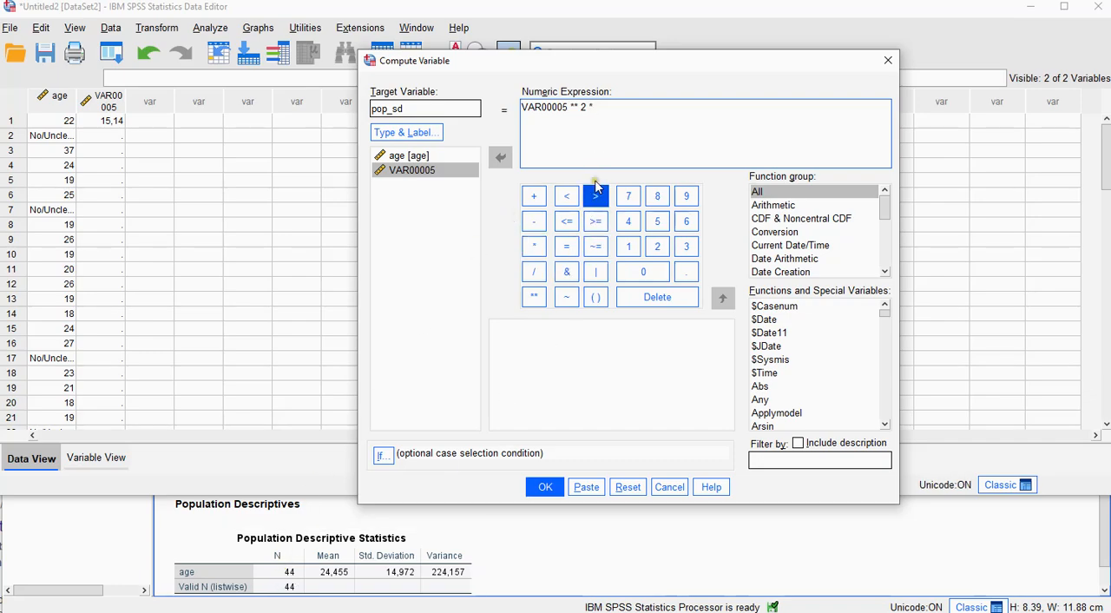
click(596, 297)
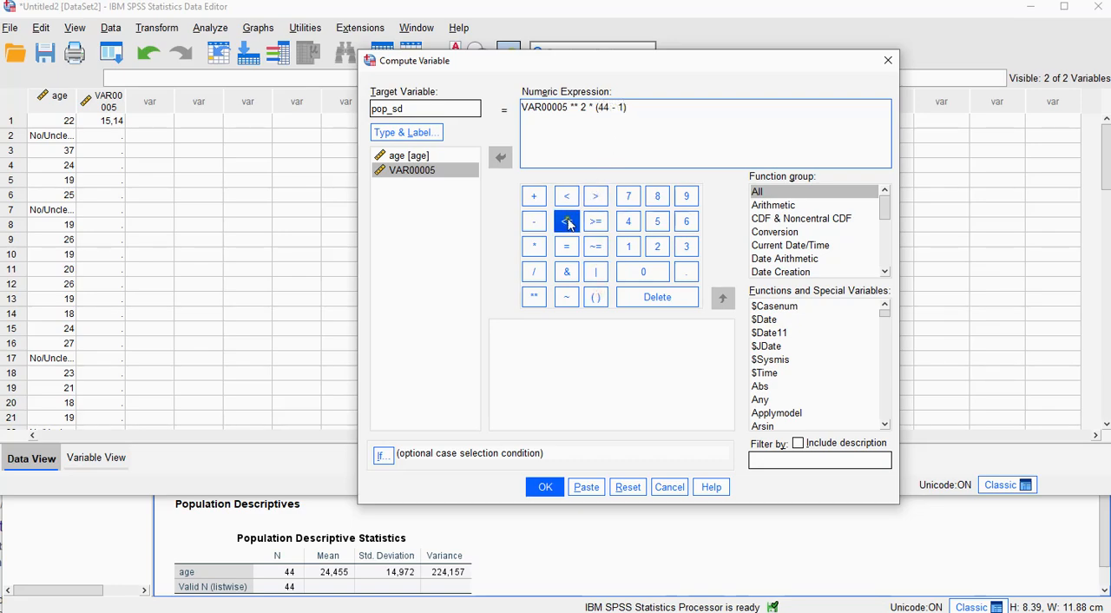
click(535, 248)
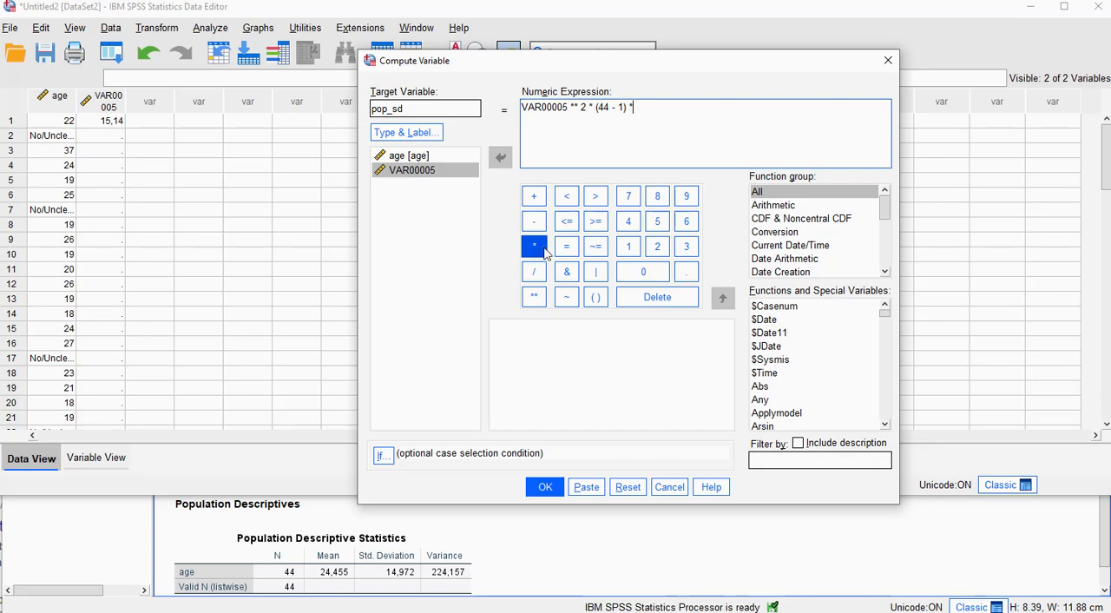
key(BackSpace)
text(44)
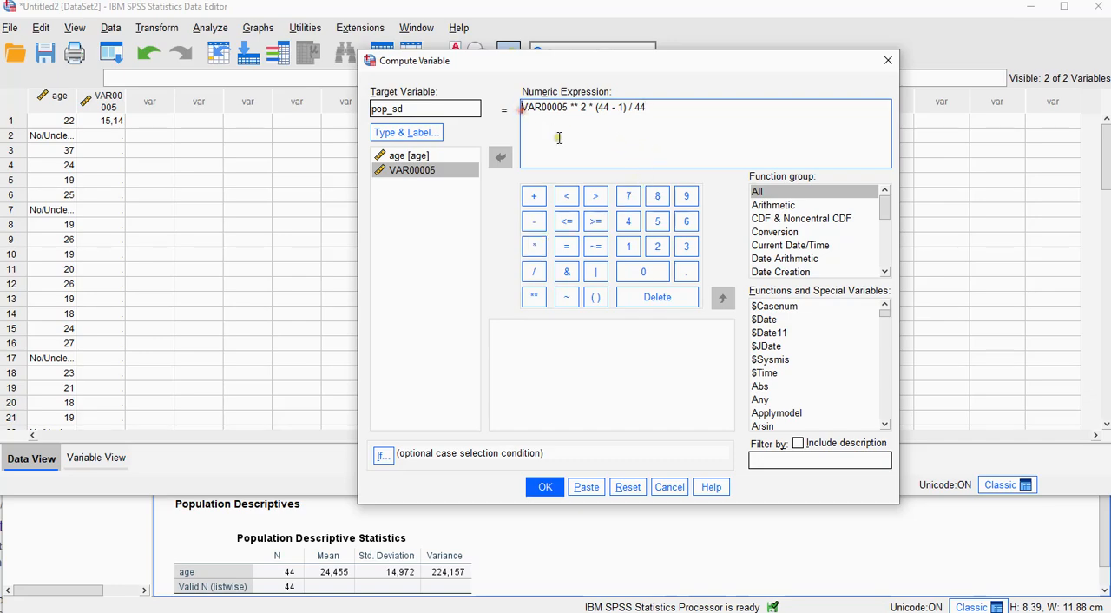
text(()
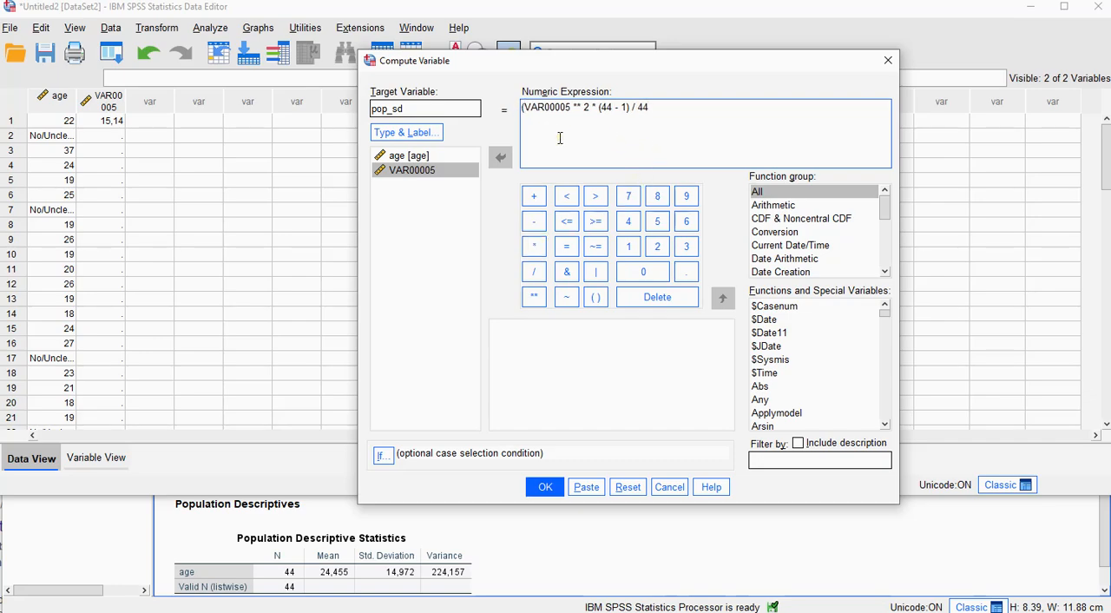
text())
Step: Enclose the whole expression in parentheses, raise it to the power .5, and run the computation to compare pop_sd with the Population Descriptives output
click(534, 296)
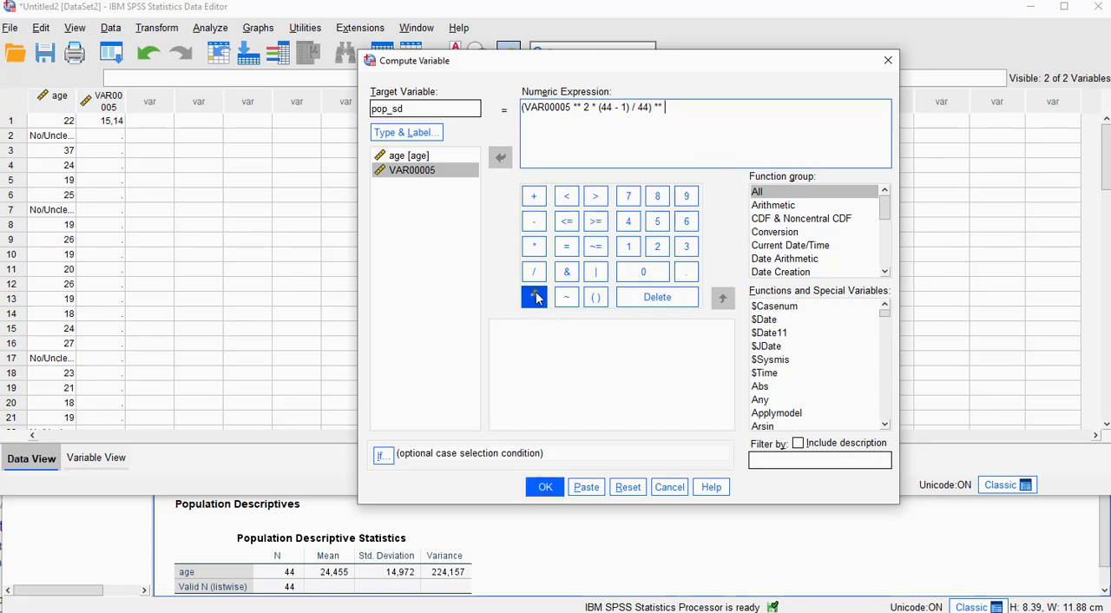
click(682, 273)
click(657, 220)
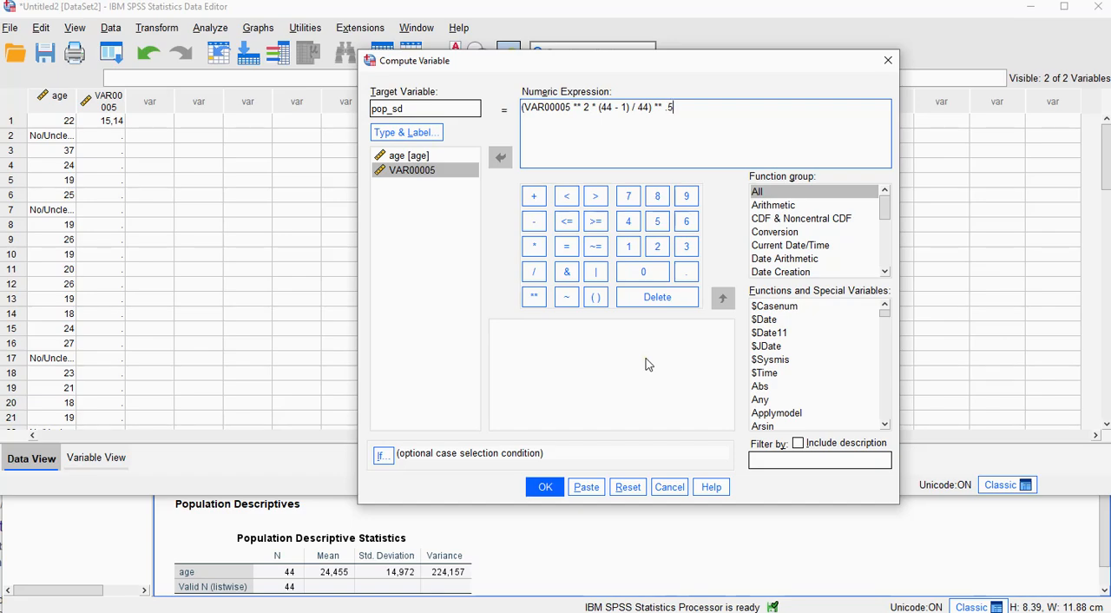
click(546, 488)
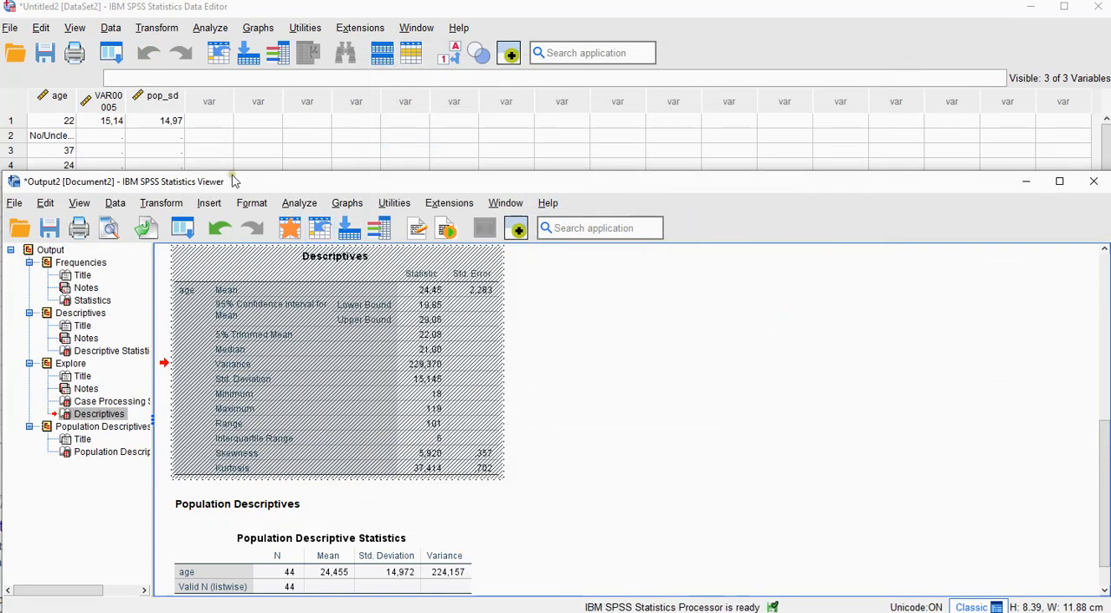
click(407, 577)
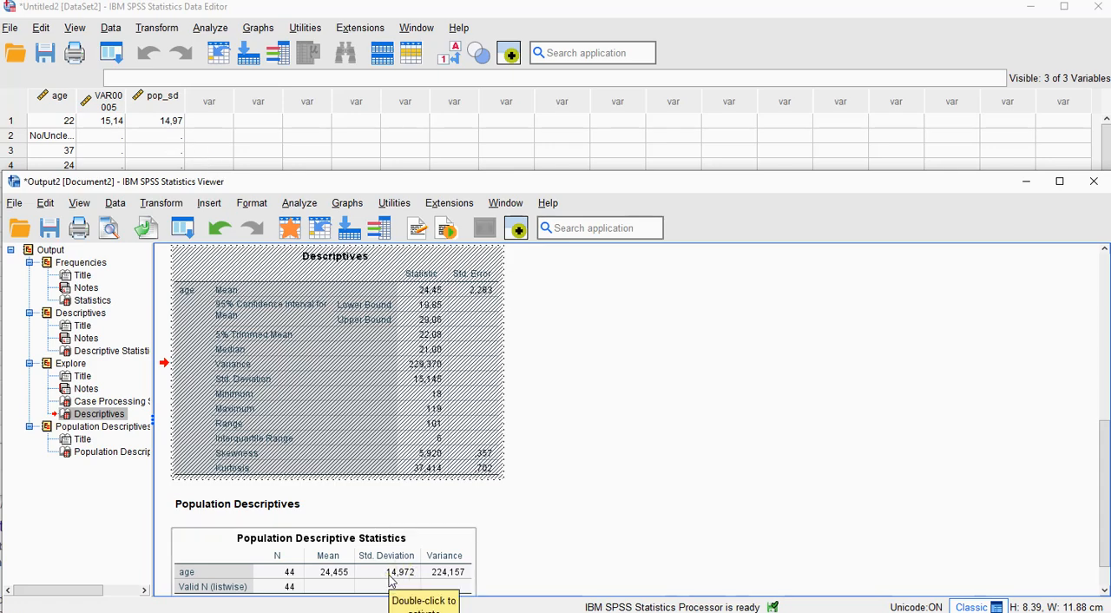
click(543, 570)
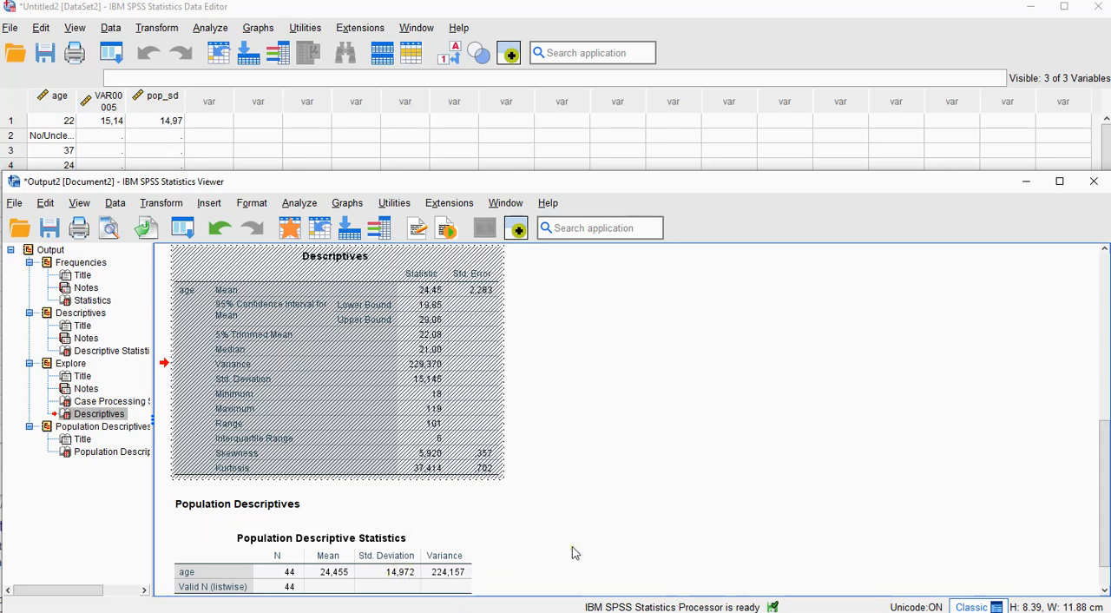